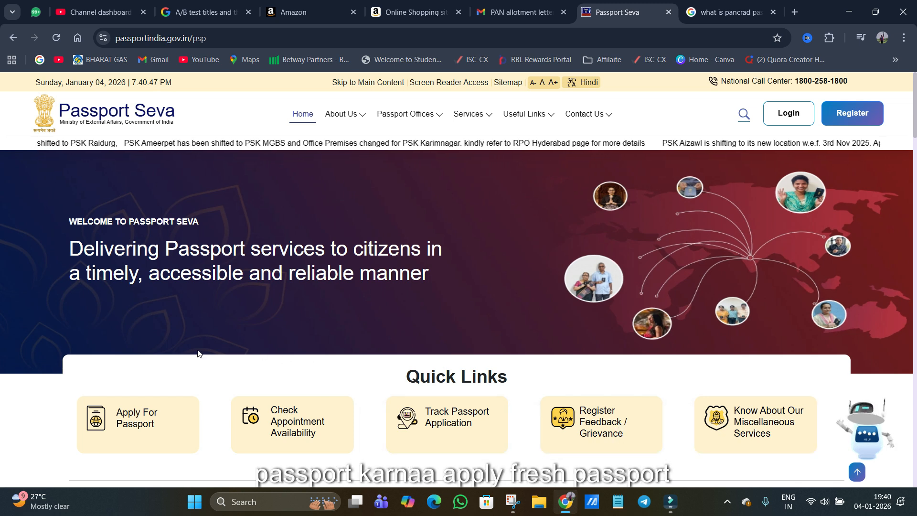
Step: Open the Fresh/Re-issue Ordinary Passport guide and scroll to its Fee Calculator section
{"action": "scroll", "coordinate": [248, 385], "scroll_direction": "down", "scroll_amount": 4}
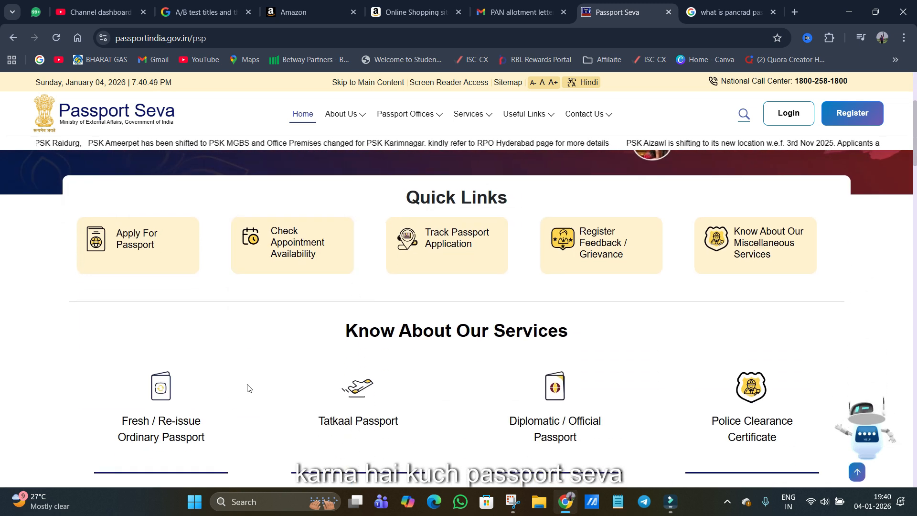
{"action": "left_click", "coordinate": [176, 424]}
{"action": "scroll", "coordinate": [359, 340], "scroll_direction": "down", "scroll_amount": 2}
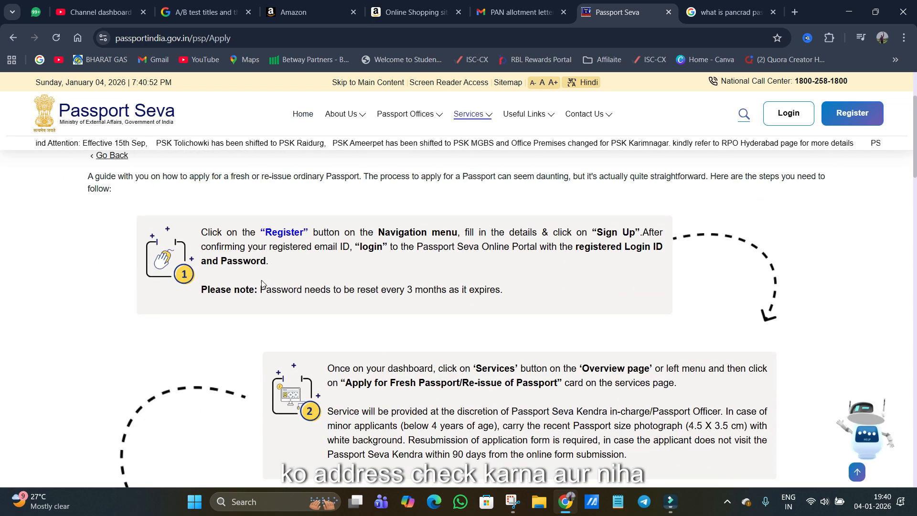
{"action": "scroll", "coordinate": [558, 354], "scroll_direction": "down", "scroll_amount": 8}
{"action": "scroll", "coordinate": [558, 355], "scroll_direction": "down", "scroll_amount": 20}
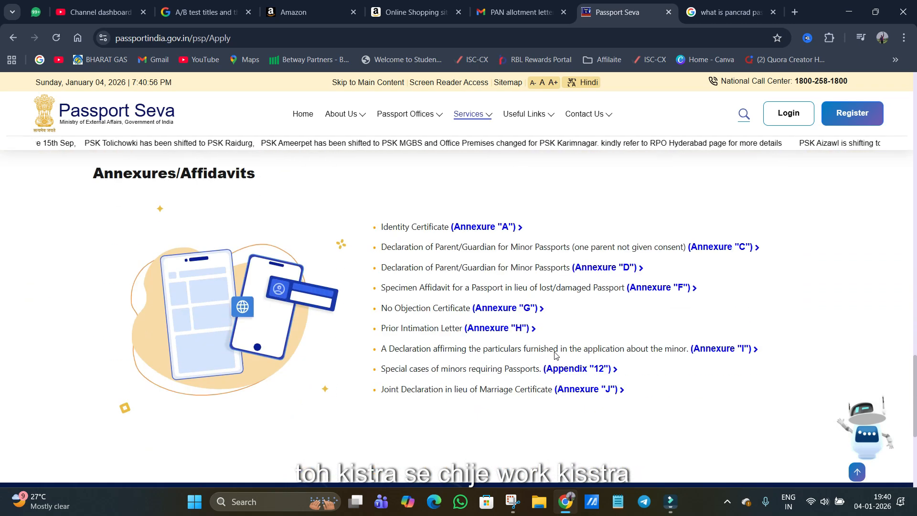
{"action": "scroll", "coordinate": [556, 354], "scroll_direction": "up", "scroll_amount": 4}
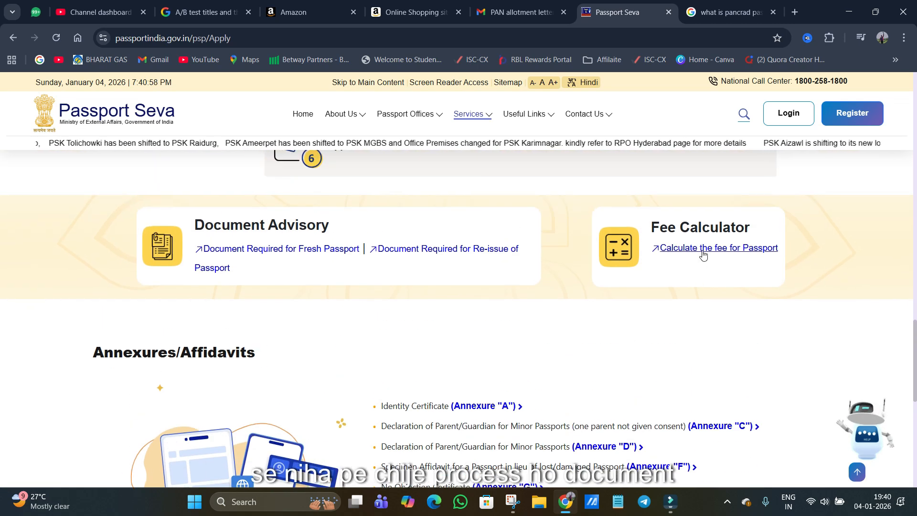
Step: Calculate the fee for a fresh adult passport with a 36-page booklet under Normal scheme
{"action": "left_click", "coordinate": [703, 253]}
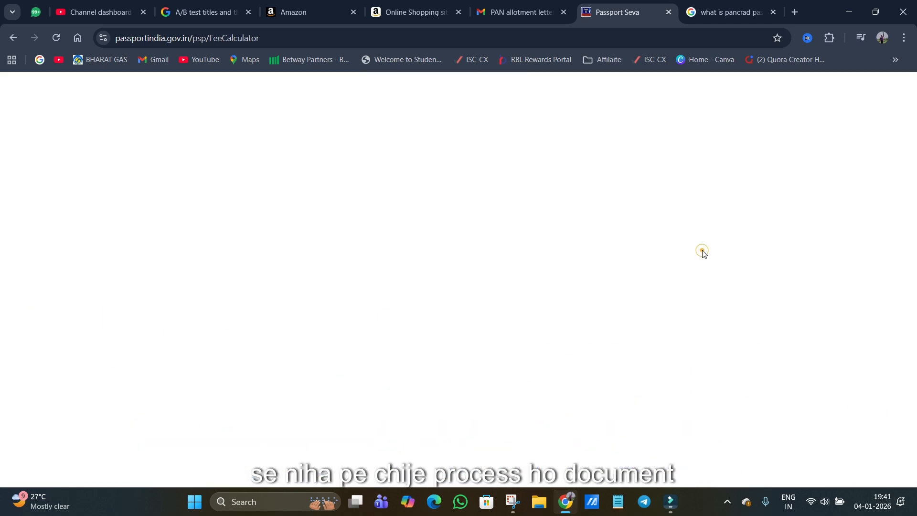
{"action": "left_click", "coordinate": [120, 314]}
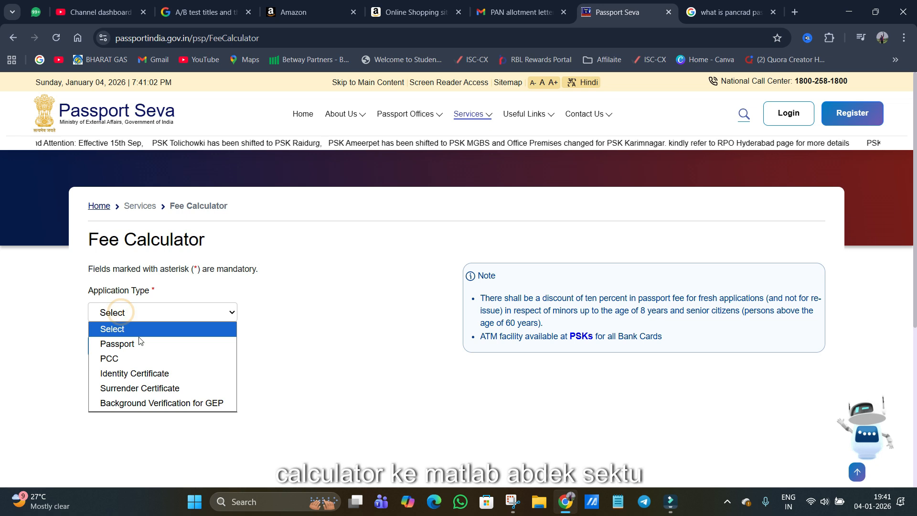
{"action": "left_click", "coordinate": [160, 341]}
{"action": "left_click", "coordinate": [146, 367]}
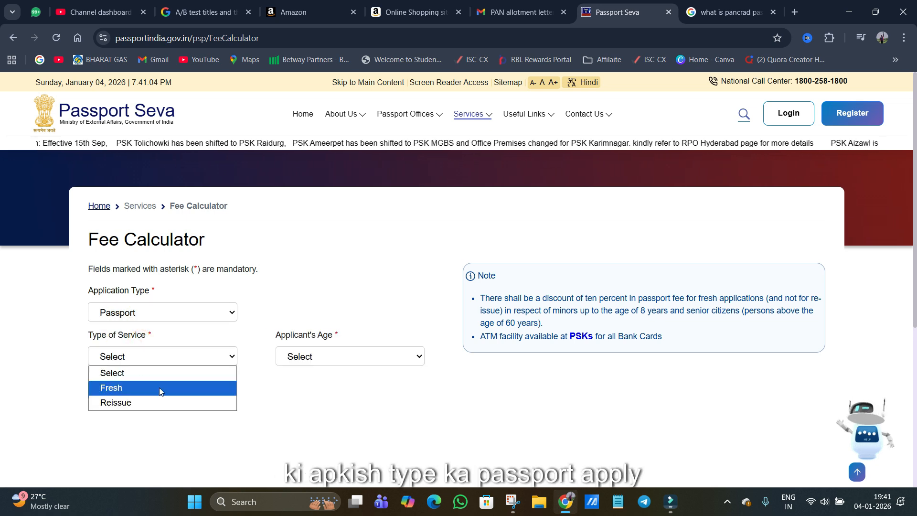
{"action": "left_click", "coordinate": [143, 388]}
{"action": "left_click", "coordinate": [329, 359]}
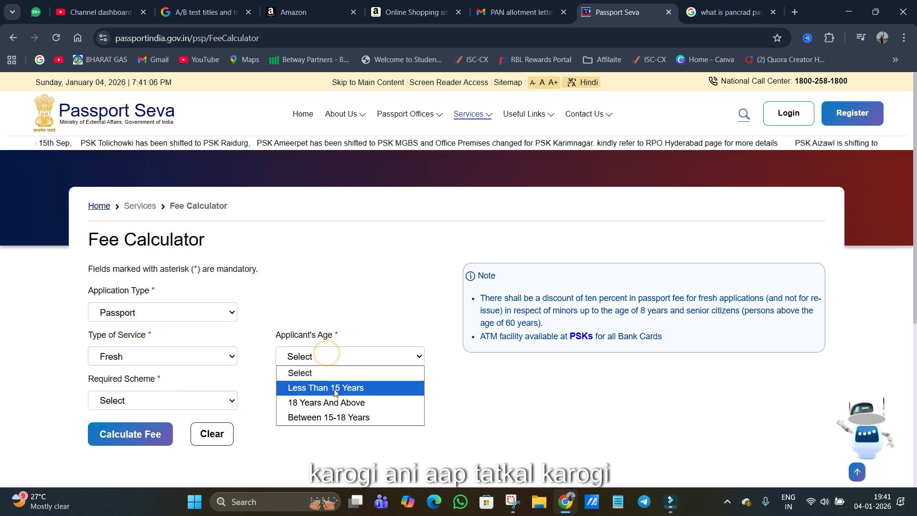
{"action": "left_click", "coordinate": [342, 405]}
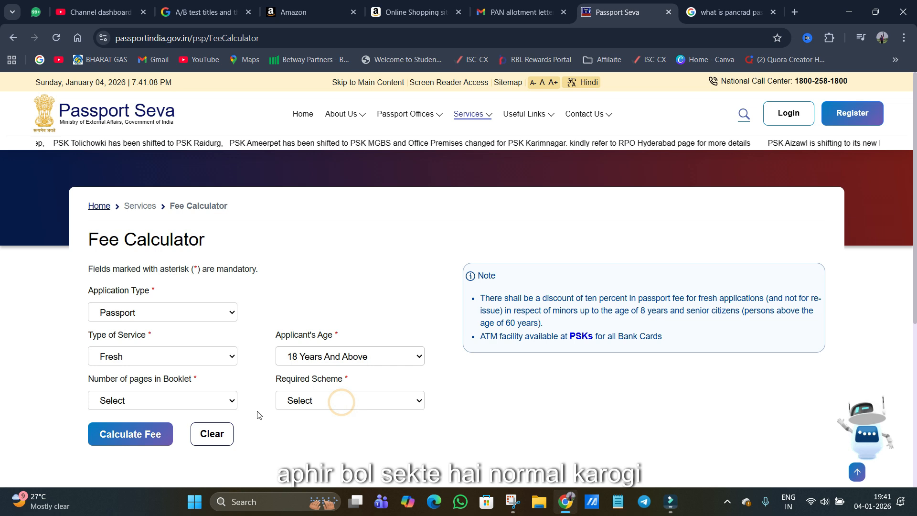
{"action": "left_click", "coordinate": [130, 405]}
{"action": "left_click", "coordinate": [147, 432]}
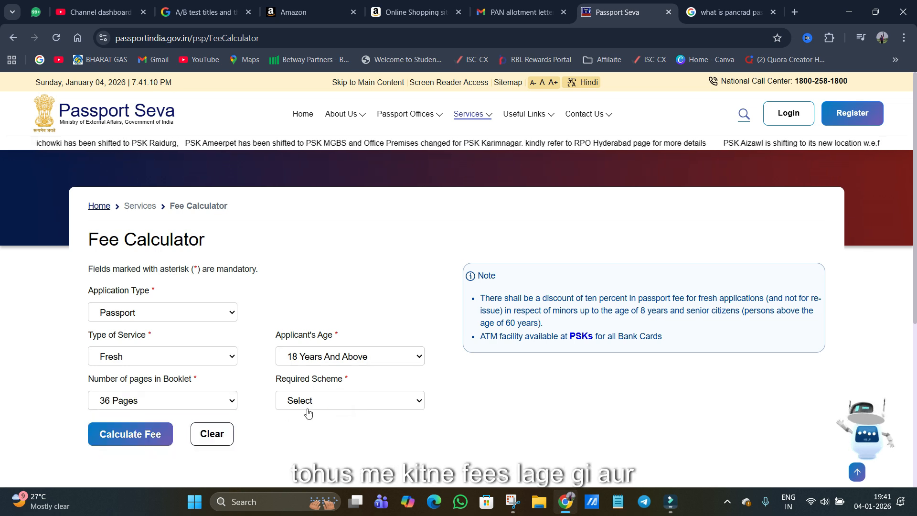
{"action": "left_click", "coordinate": [313, 404]}
{"action": "left_click", "coordinate": [325, 432]}
{"action": "left_click", "coordinate": [130, 433]}
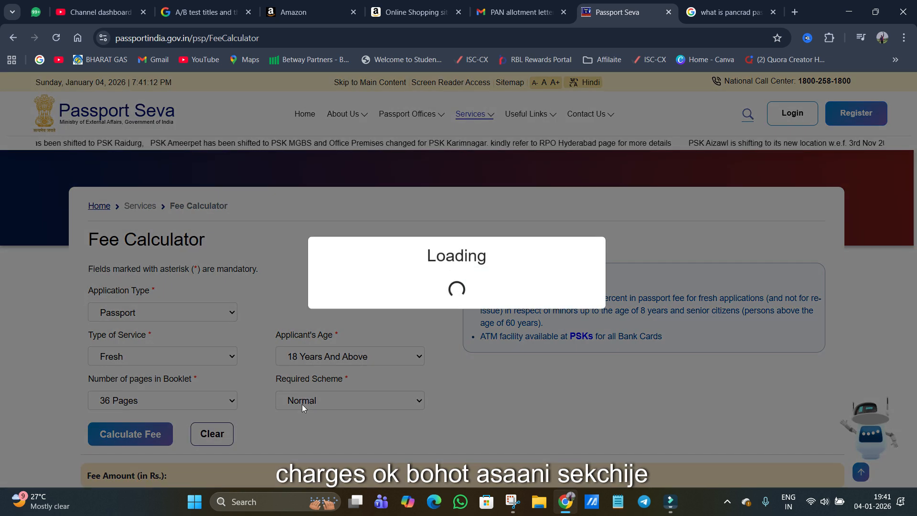
Step: Recalculate the fee with the scheme switched to Tatkaal
{"action": "scroll", "coordinate": [167, 322], "scroll_direction": "down", "scroll_amount": 5}
{"action": "scroll", "coordinate": [166, 322], "scroll_direction": "up", "scroll_amount": 3}
{"action": "left_click", "coordinate": [312, 282]}
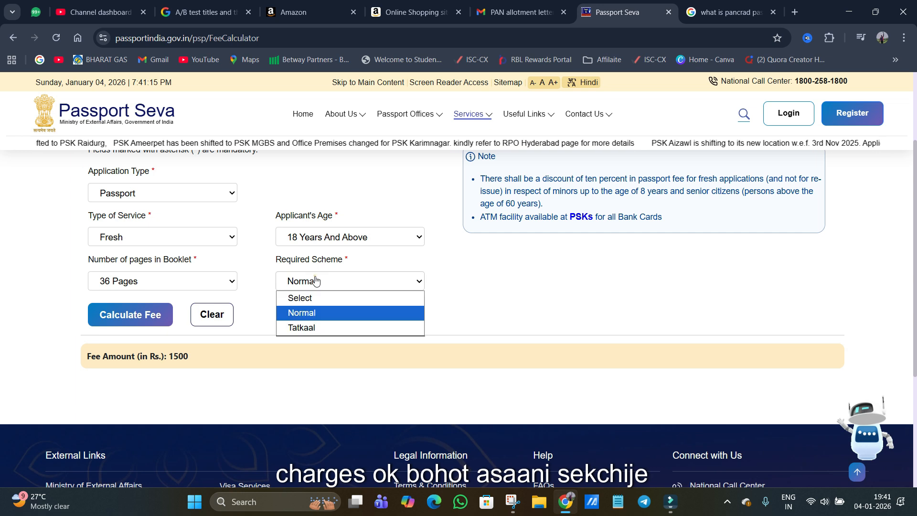
{"action": "left_click", "coordinate": [319, 325]}
{"action": "left_click", "coordinate": [124, 315]}
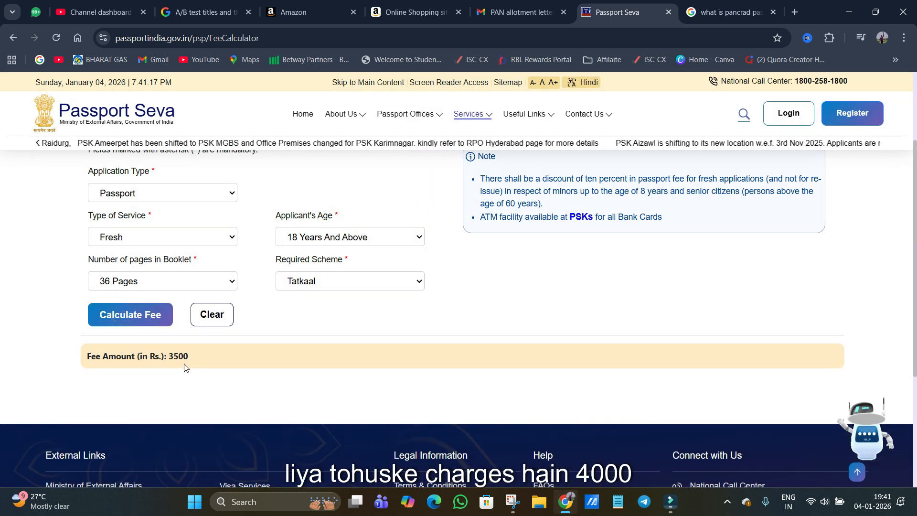
Step: Recalculate for an applicant under 15 years, first under Tatkaal, then under Normal
{"action": "left_click", "coordinate": [328, 237]}
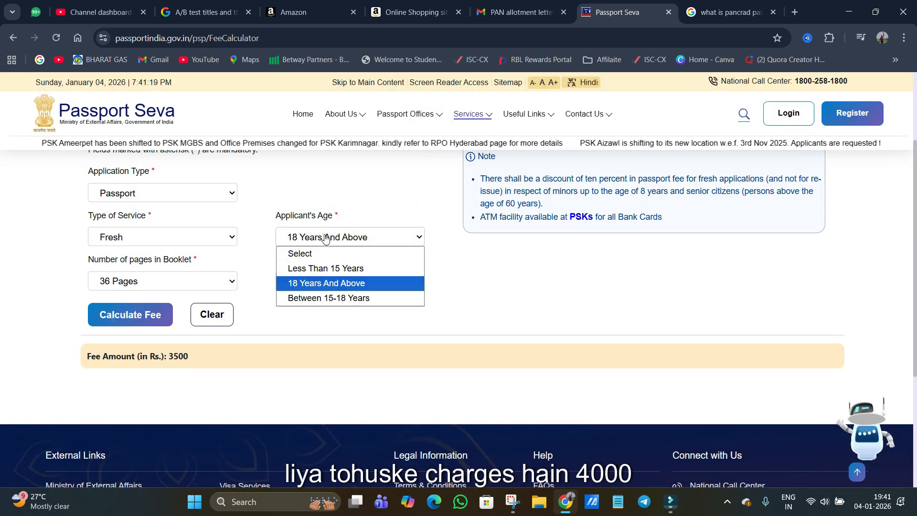
{"action": "left_click", "coordinate": [332, 268]}
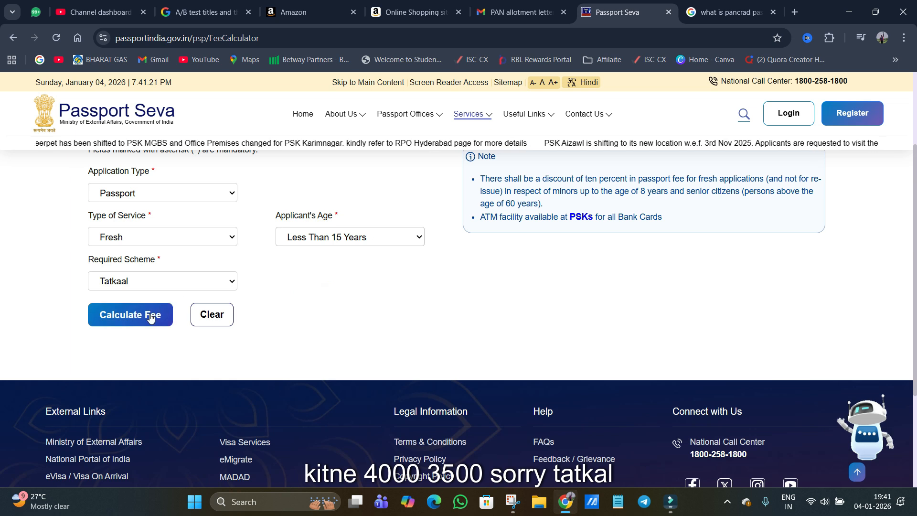
{"action": "left_click", "coordinate": [150, 313]}
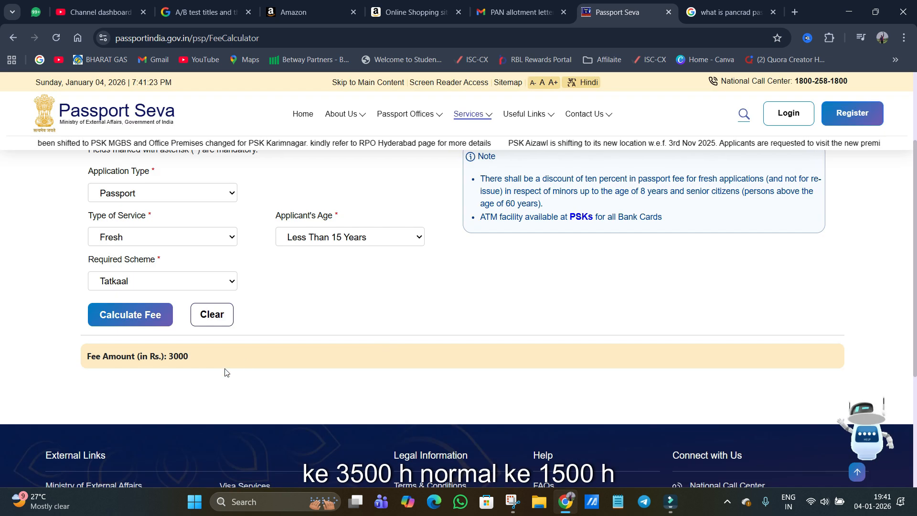
{"action": "left_click", "coordinate": [304, 242]}
{"action": "left_click", "coordinate": [133, 282]}
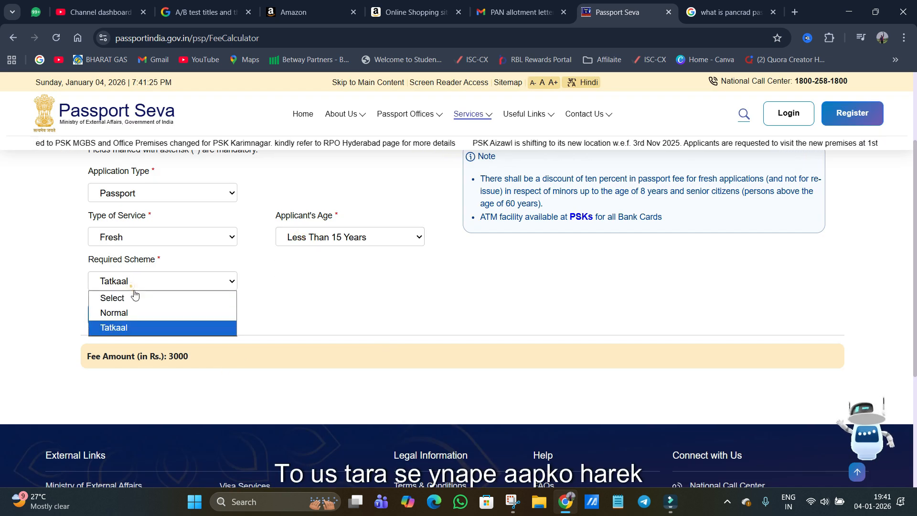
{"action": "left_click", "coordinate": [125, 311]}
{"action": "left_click", "coordinate": [132, 319]}
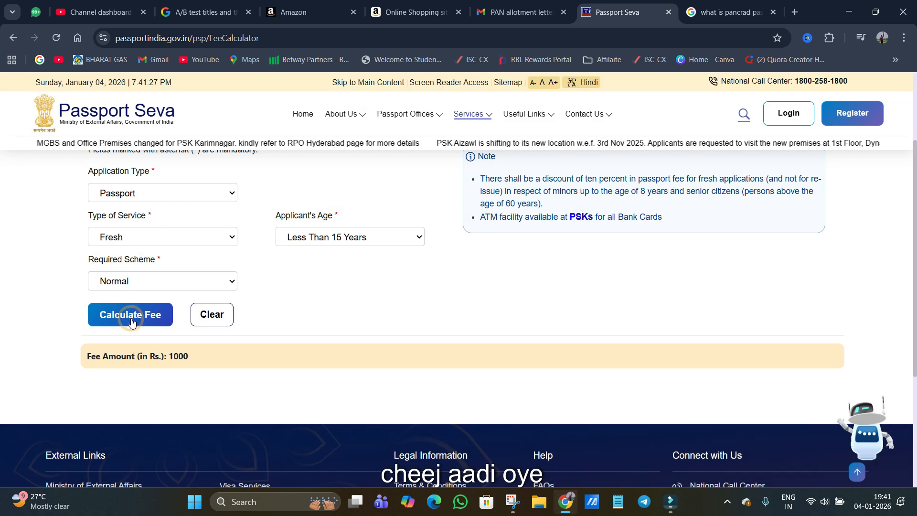
Step: Recalculate for an 18-and-above applicant with a 36-page booklet
{"action": "left_click", "coordinate": [160, 281]}
{"action": "left_click", "coordinate": [158, 280]}
{"action": "left_click", "coordinate": [325, 239]}
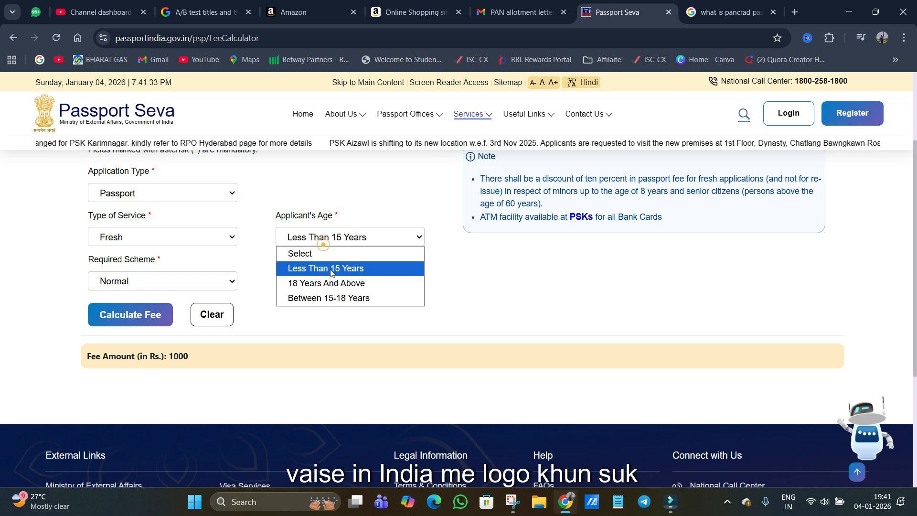
{"action": "left_click", "coordinate": [327, 282]}
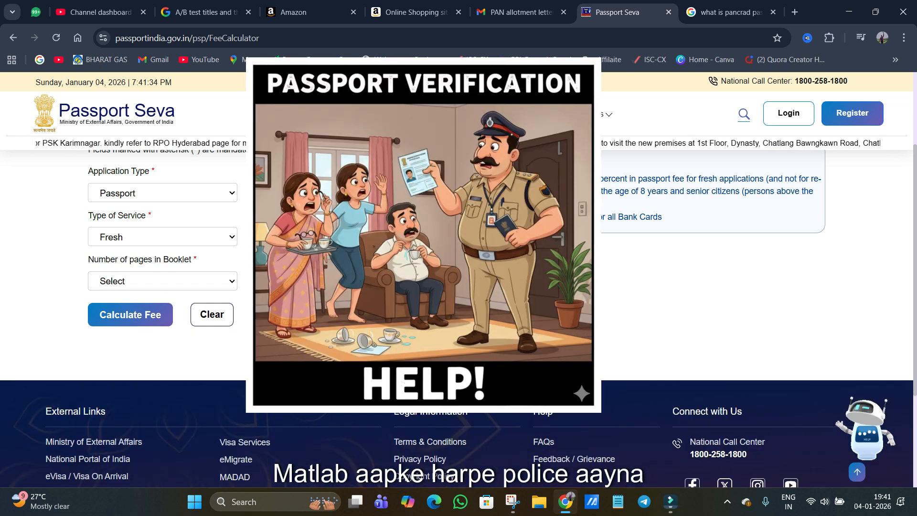
{"action": "left_click", "coordinate": [158, 283]}
{"action": "left_click", "coordinate": [175, 314]}
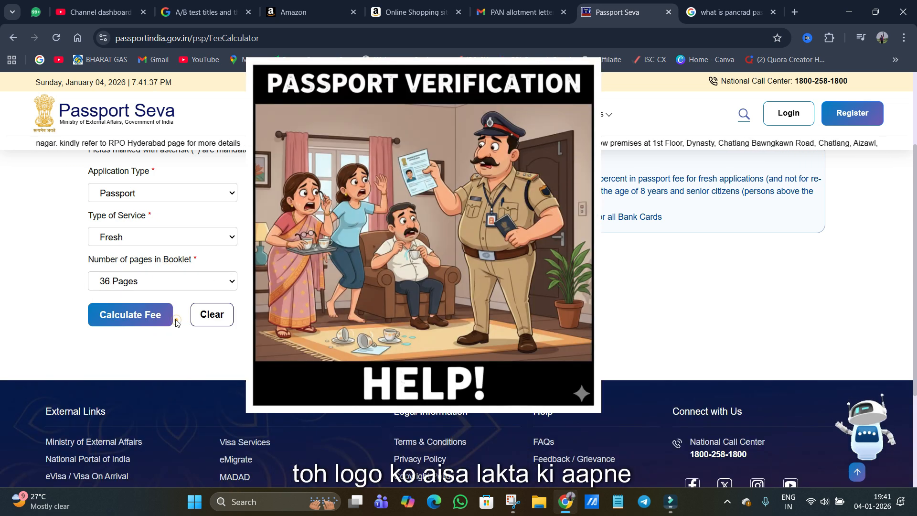
{"action": "left_click", "coordinate": [140, 320]}
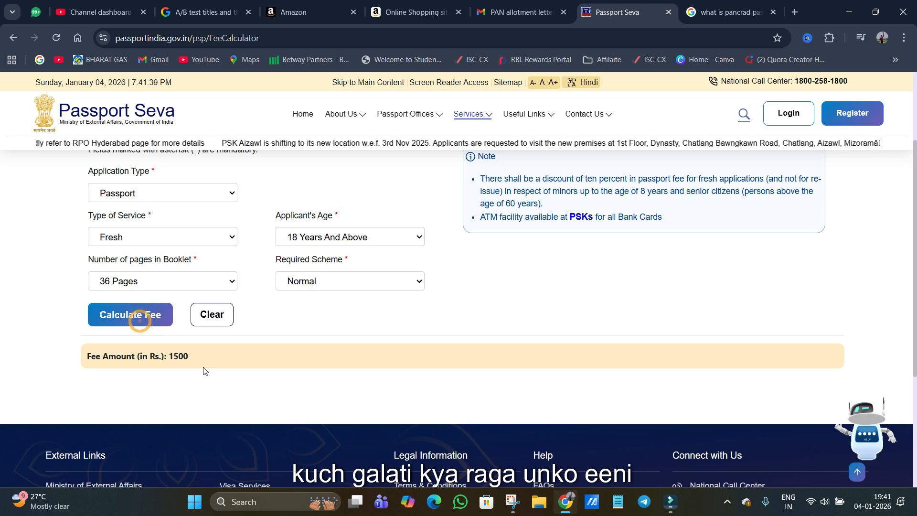
Step: Recalculate with a 60-page booklet, getting Rs. 2000
{"action": "left_click", "coordinate": [153, 282]}
{"action": "left_click", "coordinate": [144, 324]}
{"action": "left_click", "coordinate": [135, 313]}
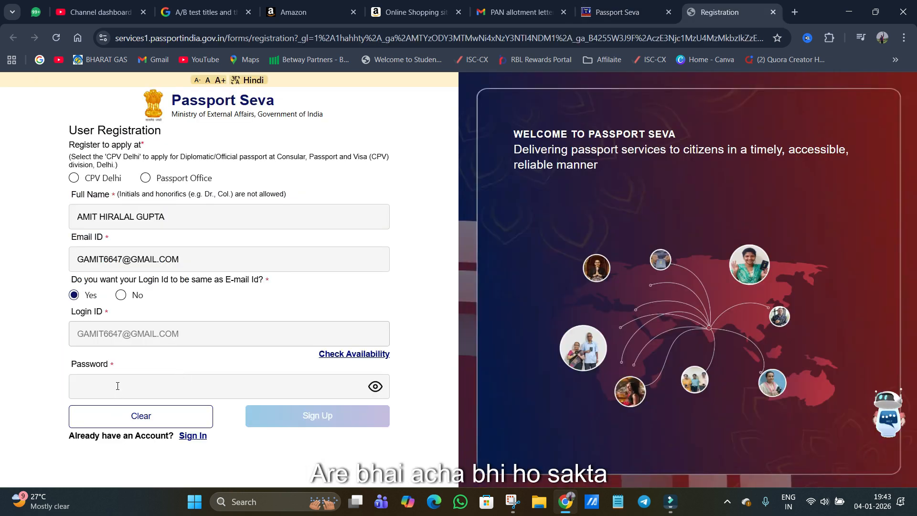
{"action": "left_click", "coordinate": [117, 386]}
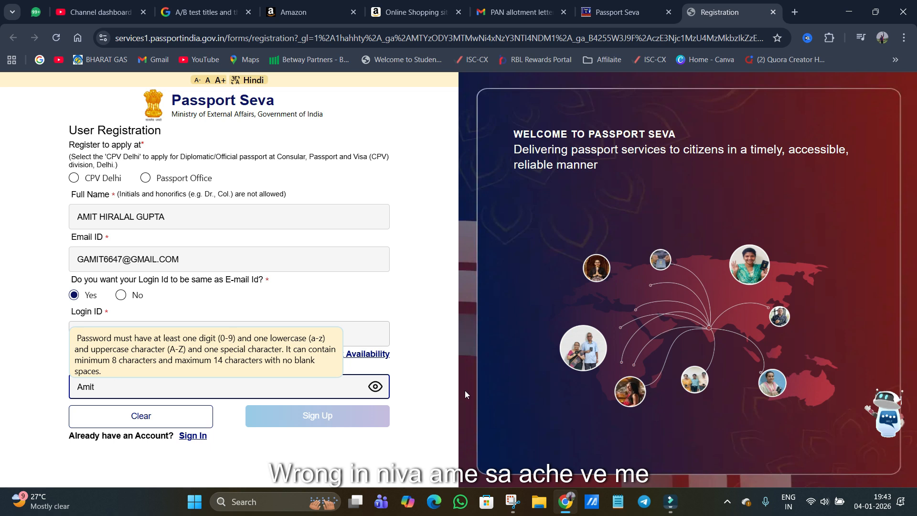
Step: Enter the account password in the registration form
{"action": "left_click", "coordinate": [375, 387]}
{"action": "type", "text": "••••••"}
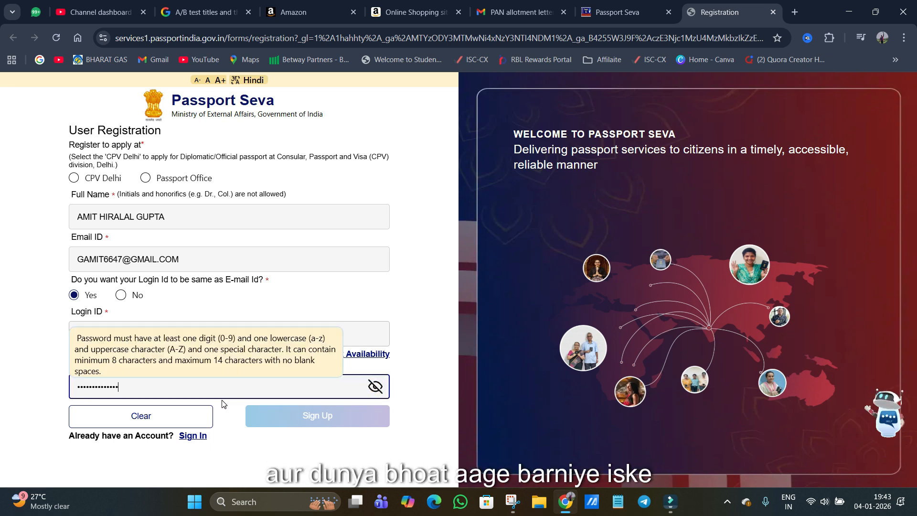
{"action": "left_click", "coordinate": [223, 401]}
{"action": "left_click", "coordinate": [225, 385]}
{"action": "left_click", "coordinate": [189, 440]}
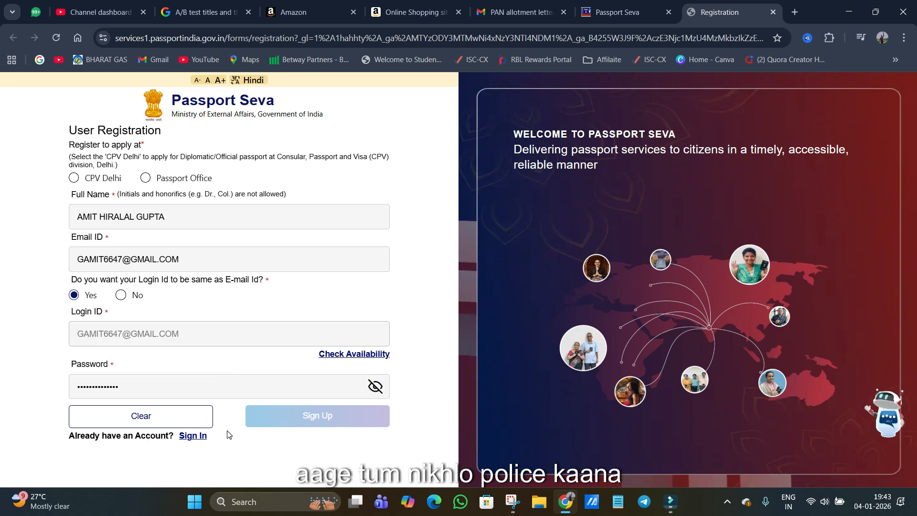
Step: Register at the Mumbai passport office, submit, and dismiss the account-already-exists alert
{"action": "left_click", "coordinate": [146, 178]}
{"action": "left_click", "coordinate": [122, 210]}
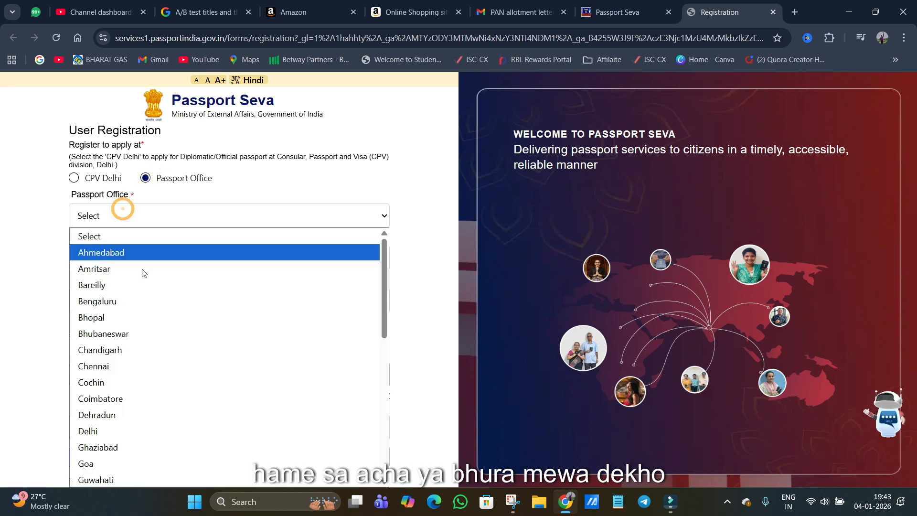
{"action": "scroll", "coordinate": [163, 267], "scroll_direction": "down", "scroll_amount": 8}
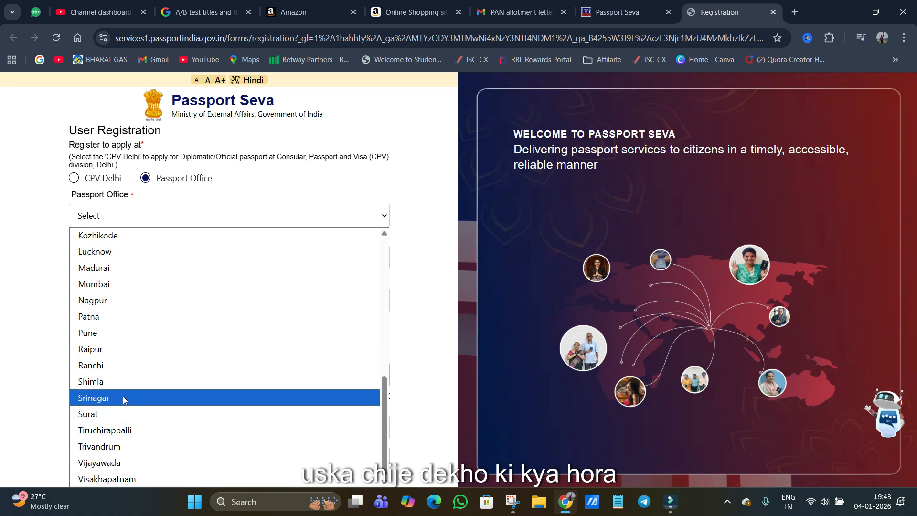
{"action": "left_click", "coordinate": [109, 284]}
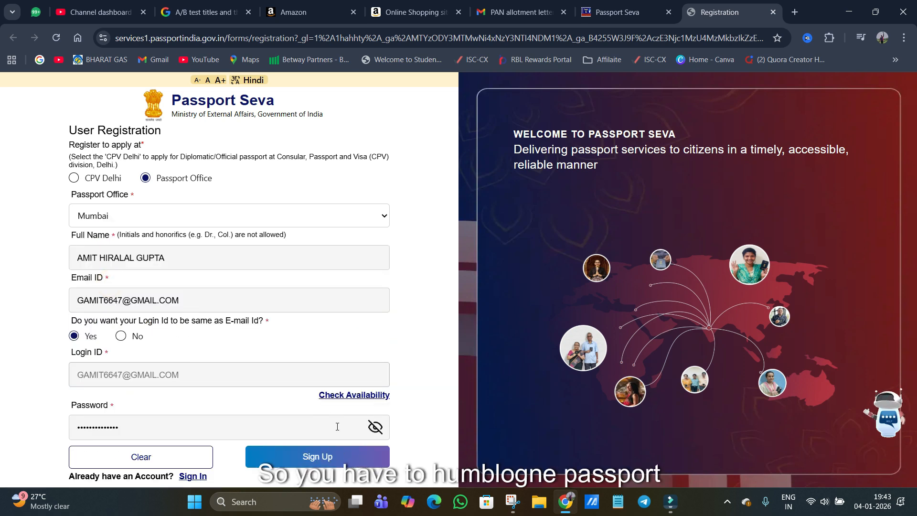
{"action": "left_click", "coordinate": [376, 427]}
{"action": "left_click", "coordinate": [317, 456]}
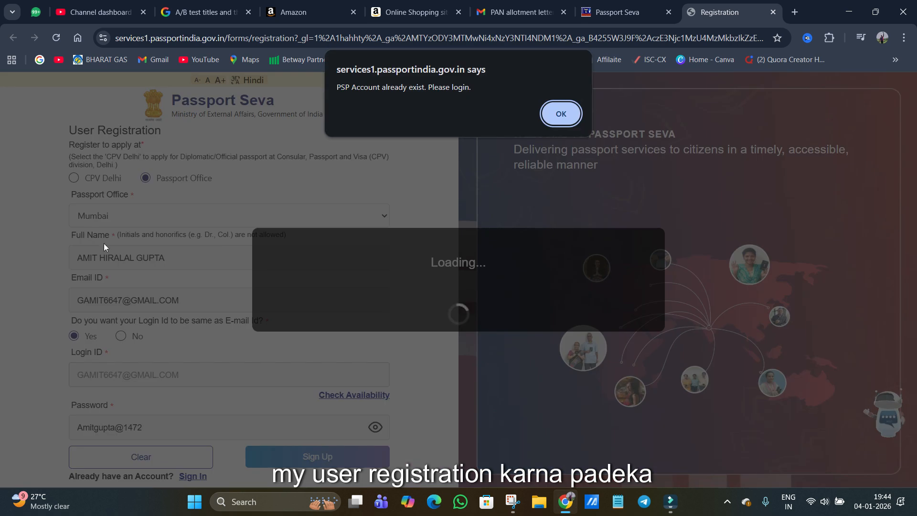
{"action": "left_click", "coordinate": [554, 113]}
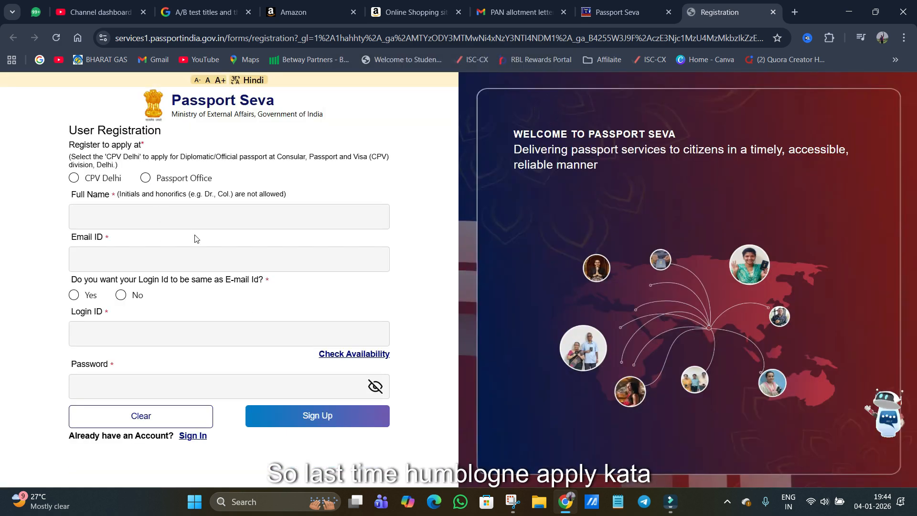
Step: Go to the sign-in page and submit the login ID
{"action": "left_click", "coordinate": [190, 437]}
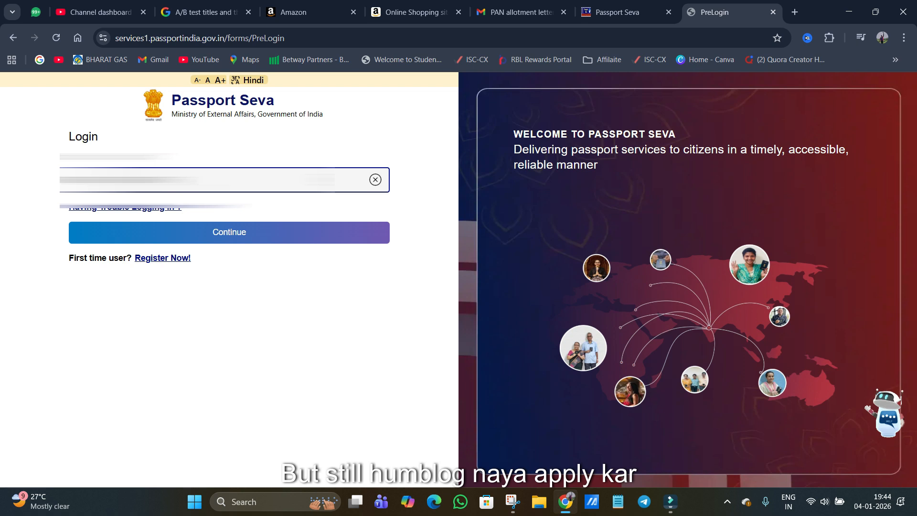
{"action": "type", "text": "[unreadable]"}
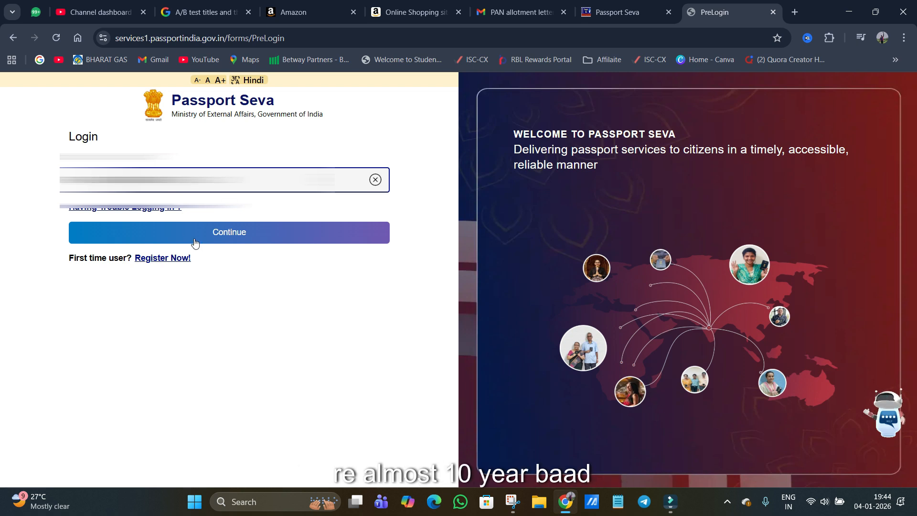
{"action": "left_click", "coordinate": [194, 234]}
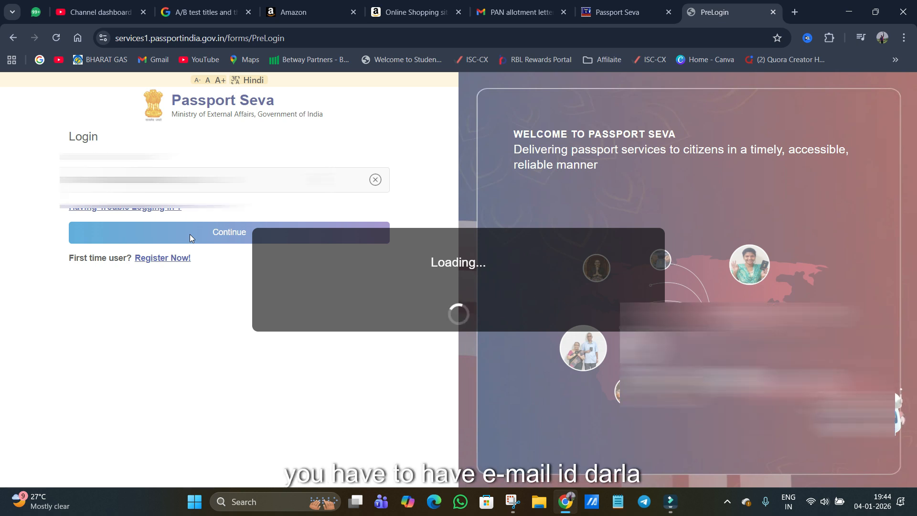
Step: In WhatsApp Web, open the chat found by searching 'pra', then return to Passport Seva
{"action": "left_click", "coordinate": [36, 12]}
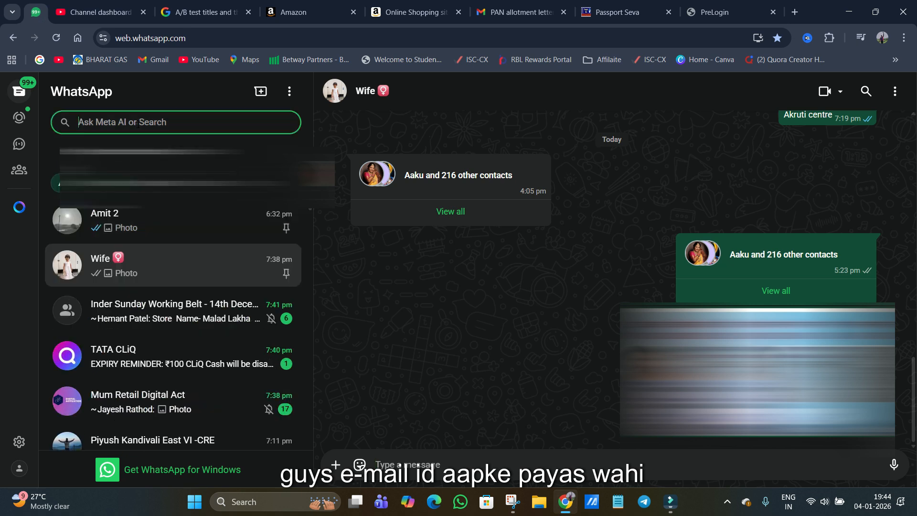
{"action": "type", "text": "praomd"}
{"action": "key", "text": "BackSpace"}
{"action": "key", "text": "BackSpace"}
{"action": "key", "text": "BackSpace"}
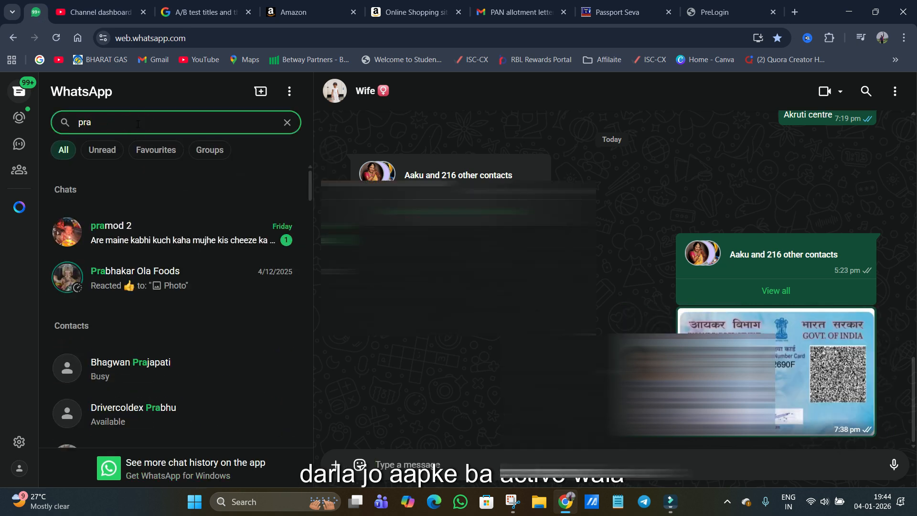
{"action": "left_click", "coordinate": [182, 238]}
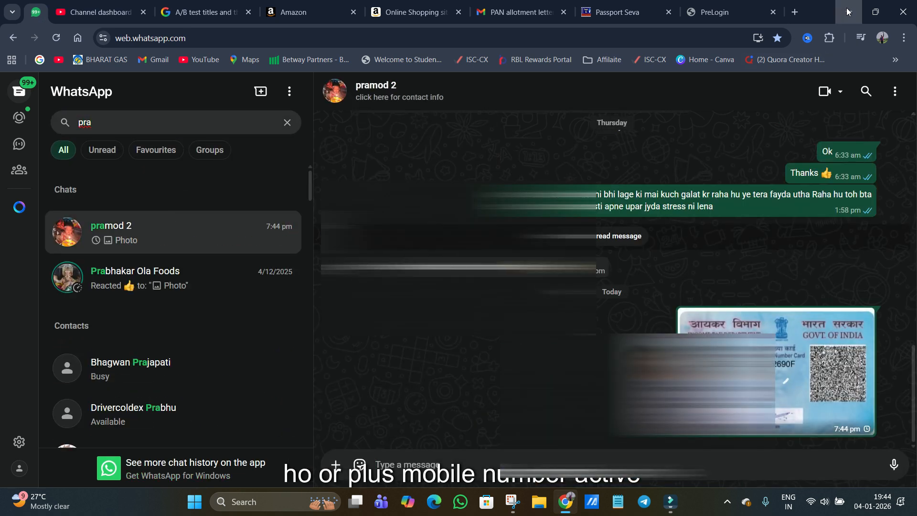
{"action": "left_click", "coordinate": [847, 11]}
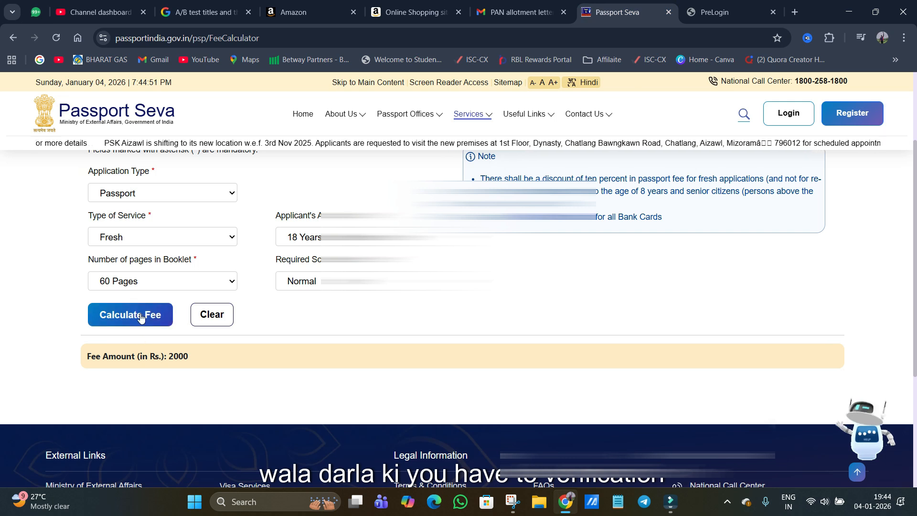
Step: Reload the login page and retry partial login IDs, dismissing the user-not-registered notices
{"action": "left_click", "coordinate": [694, 20]}
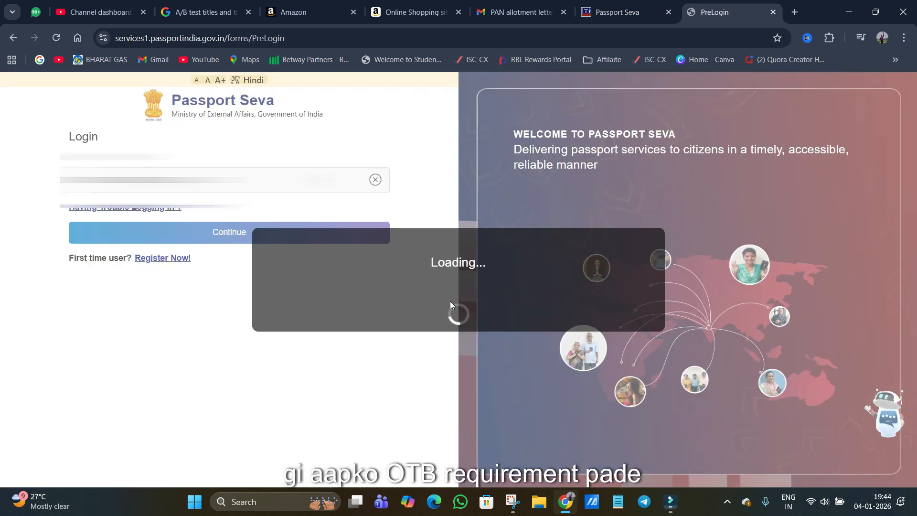
{"action": "left_click", "coordinate": [55, 38]}
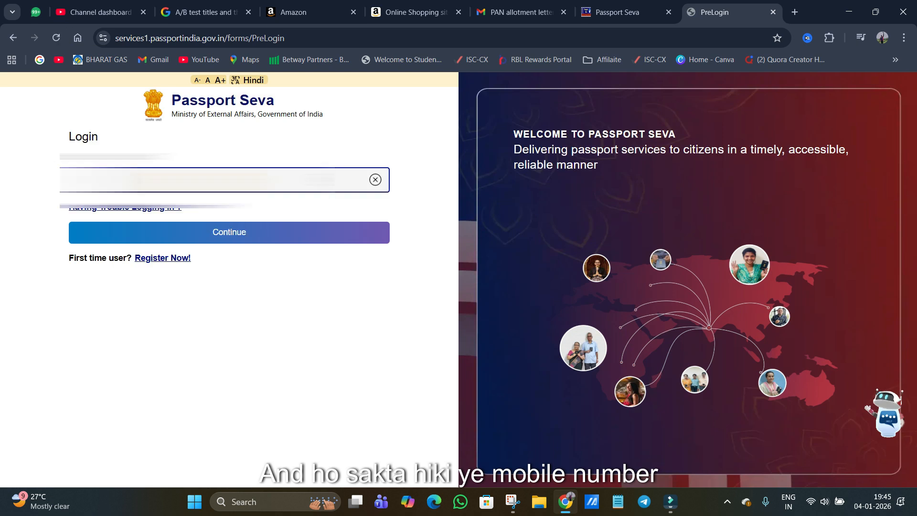
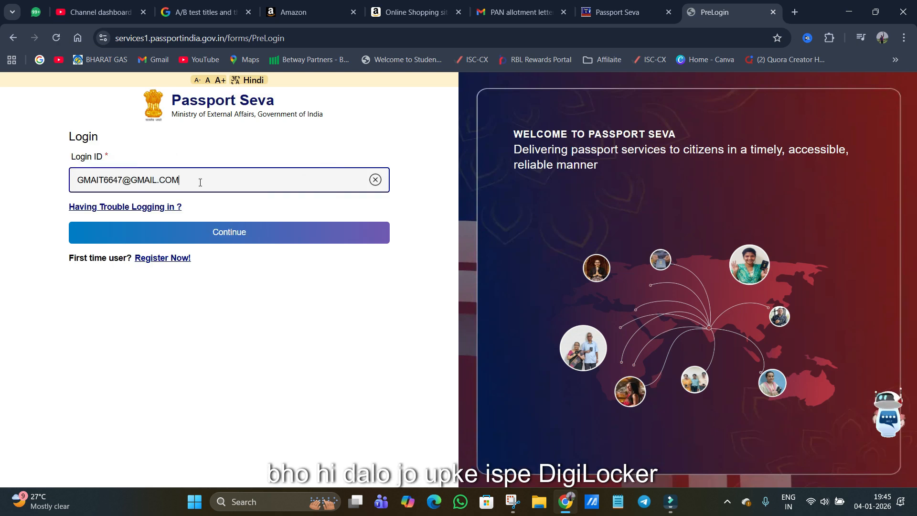
{"action": "left_click", "coordinate": [219, 232]}
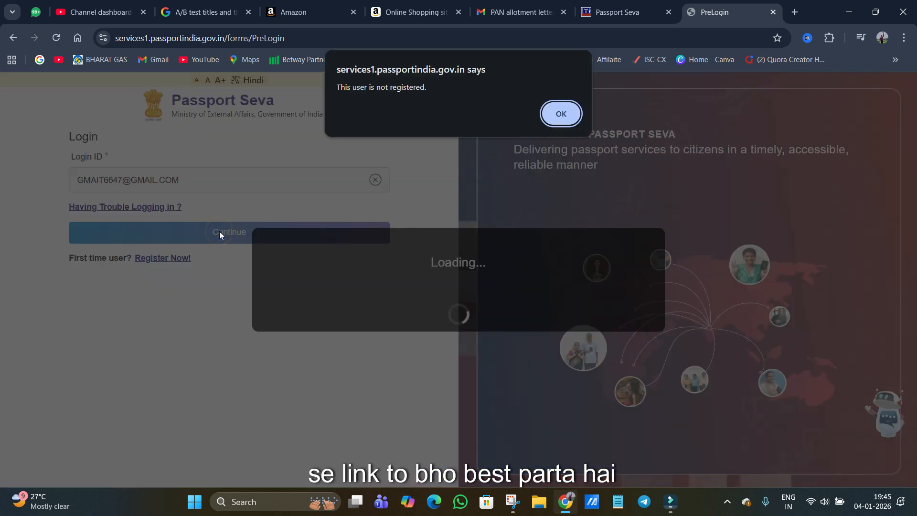
{"action": "left_click", "coordinate": [552, 114]}
{"action": "left_click", "coordinate": [196, 181]}
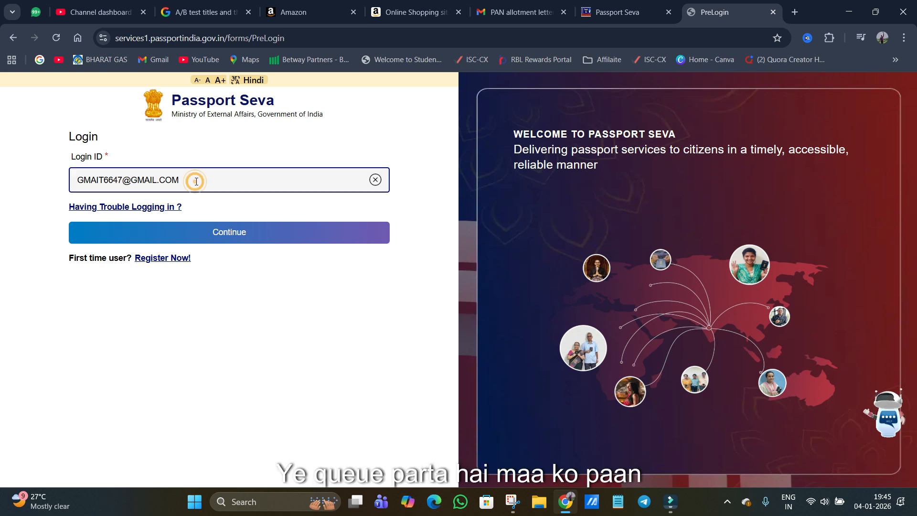
{"action": "type", "text": "6647"}
{"action": "left_click", "coordinate": [192, 236]}
{"action": "left_click", "coordinate": [557, 115]}
Step: Retype the login ID as the full Gmail address and continue
{"action": "double_click", "coordinate": [254, 180]}
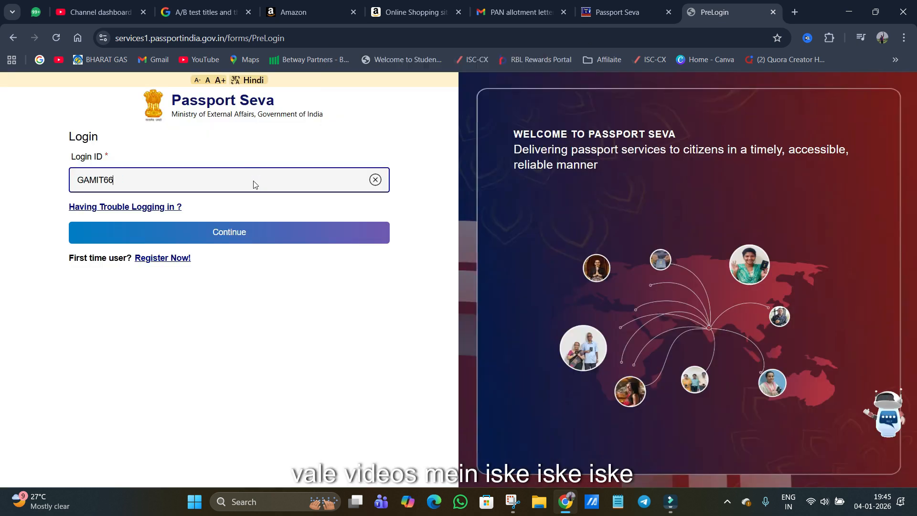
{"action": "key", "text": "Return"}
{"action": "left_click", "coordinate": [558, 122]}
{"action": "left_click", "coordinate": [153, 187]}
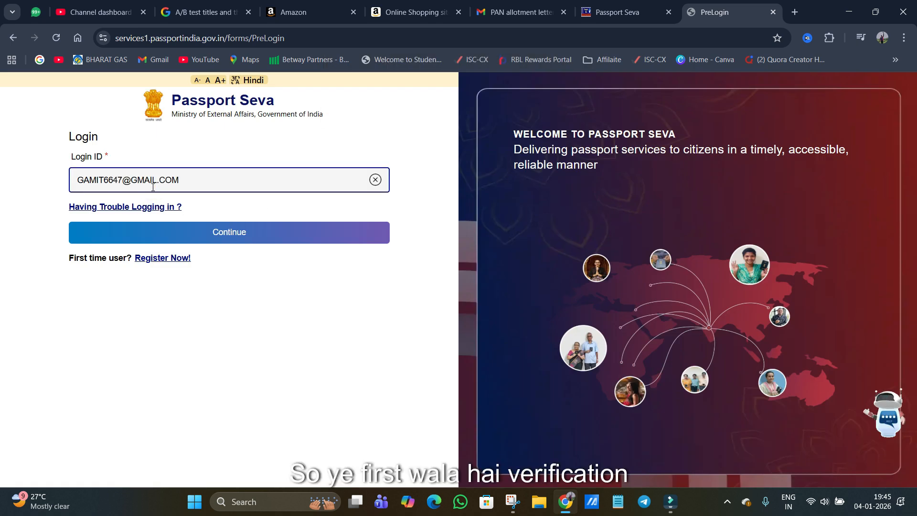
{"action": "left_click", "coordinate": [153, 232]}
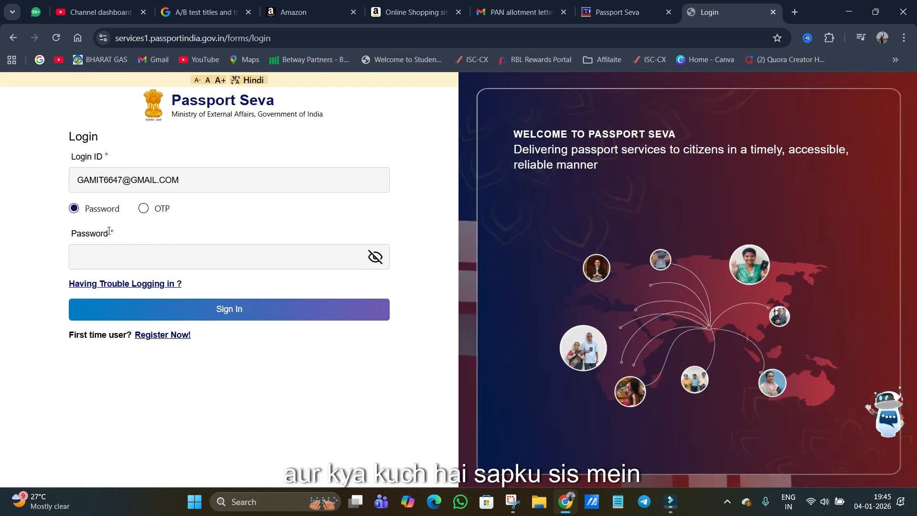
Step: Choose sign-in by one-time password and request it, confirming the OTP-sent notice
{"action": "left_click", "coordinate": [143, 208]}
{"action": "left_click", "coordinate": [230, 237]}
{"action": "key", "text": "Return"}
{"action": "left_click", "coordinate": [176, 263]}
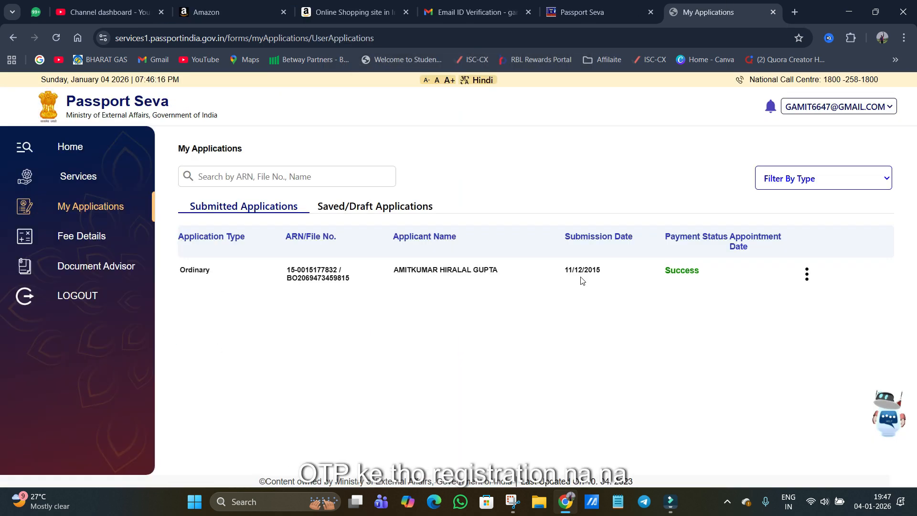
Step: Check the submitted application's actions, then set Passport as application type in the fee calculator
{"action": "left_click", "coordinate": [807, 274]}
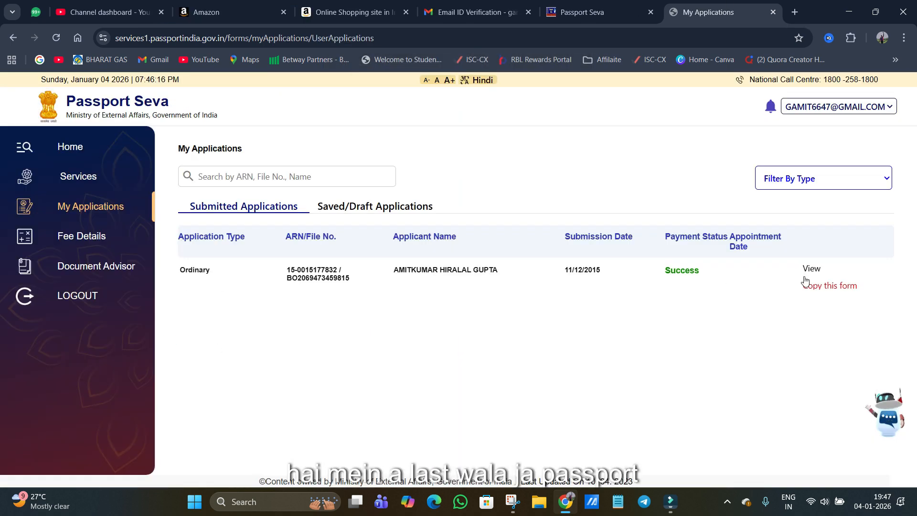
{"action": "left_click", "coordinate": [582, 173]}
{"action": "left_click", "coordinate": [80, 239]}
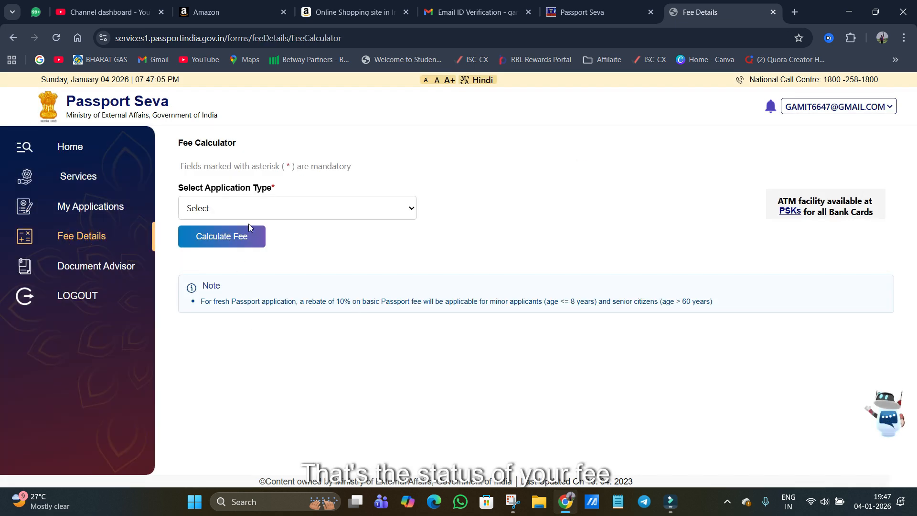
{"action": "left_click", "coordinate": [243, 209]}
{"action": "left_click", "coordinate": [254, 275]}
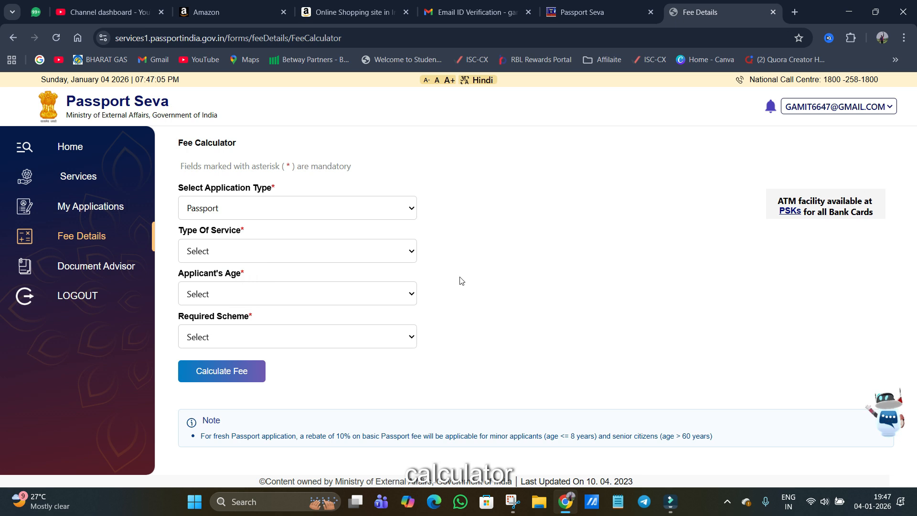
Step: Browse My Applications and Home, then return to the passport services list
{"action": "left_click", "coordinate": [71, 207]}
{"action": "left_click", "coordinate": [78, 177]}
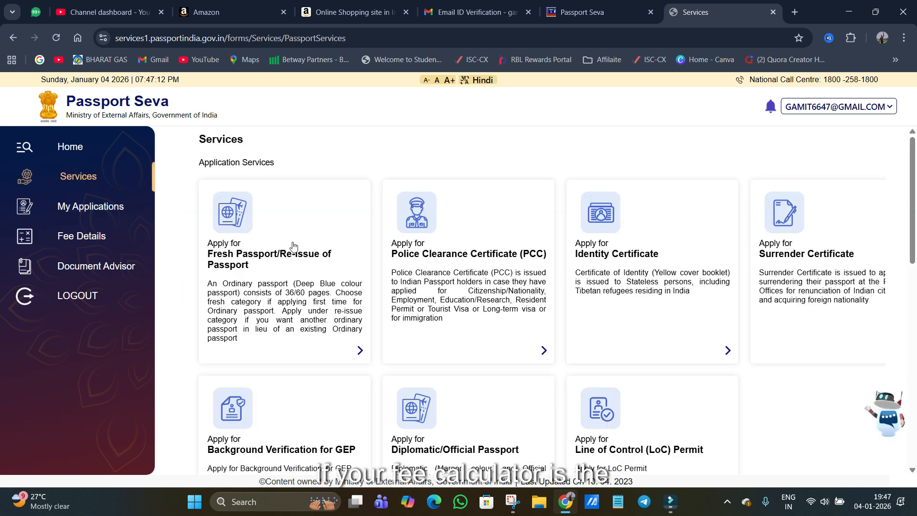
{"action": "left_click", "coordinate": [71, 149]}
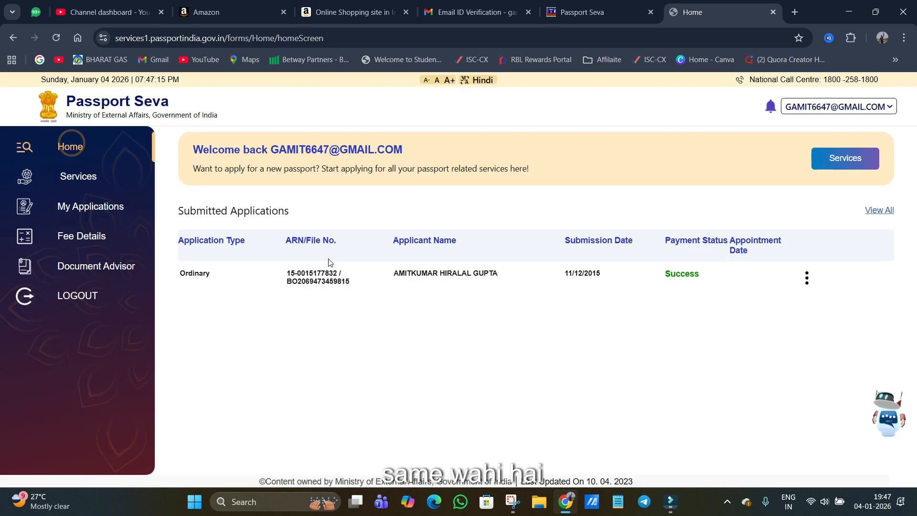
{"action": "left_click", "coordinate": [80, 176]}
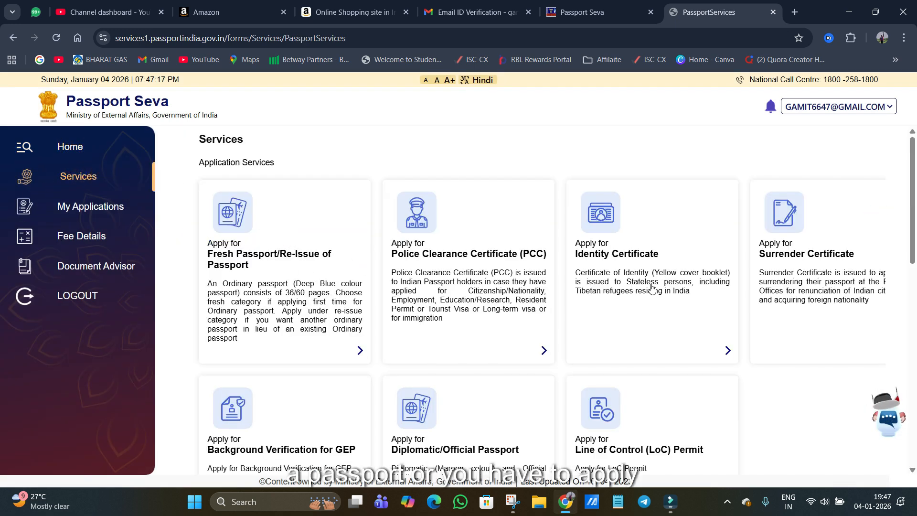
{"action": "scroll", "coordinate": [770, 293], "scroll_direction": "down", "scroll_amount": 1}
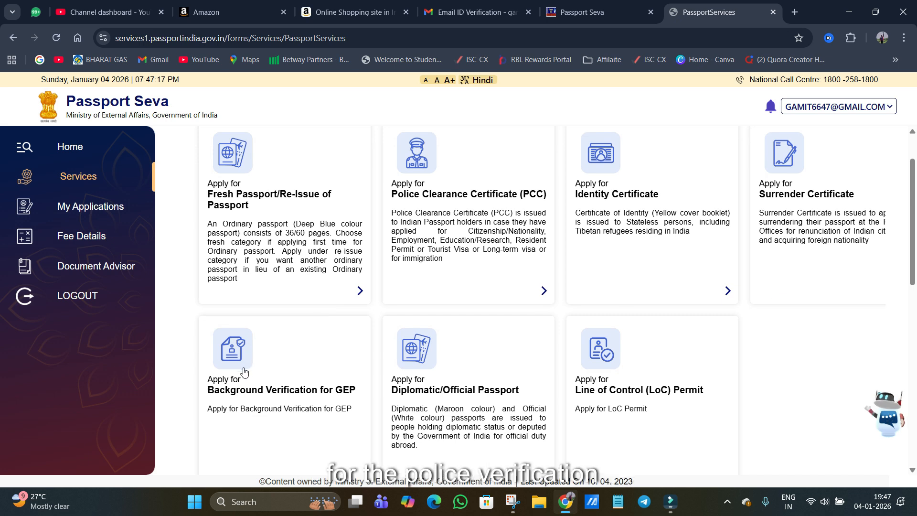
{"action": "scroll", "coordinate": [267, 249], "scroll_direction": "up", "scroll_amount": 1}
Step: Start the Fresh/Re-issue application and enter the old passport number and date of birth
{"action": "left_click", "coordinate": [263, 253]}
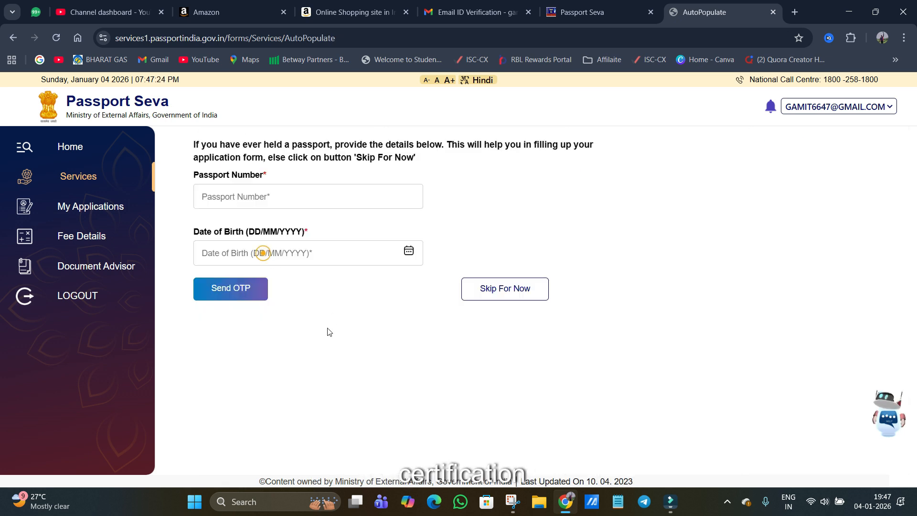
{"action": "left_click", "coordinate": [254, 192]}
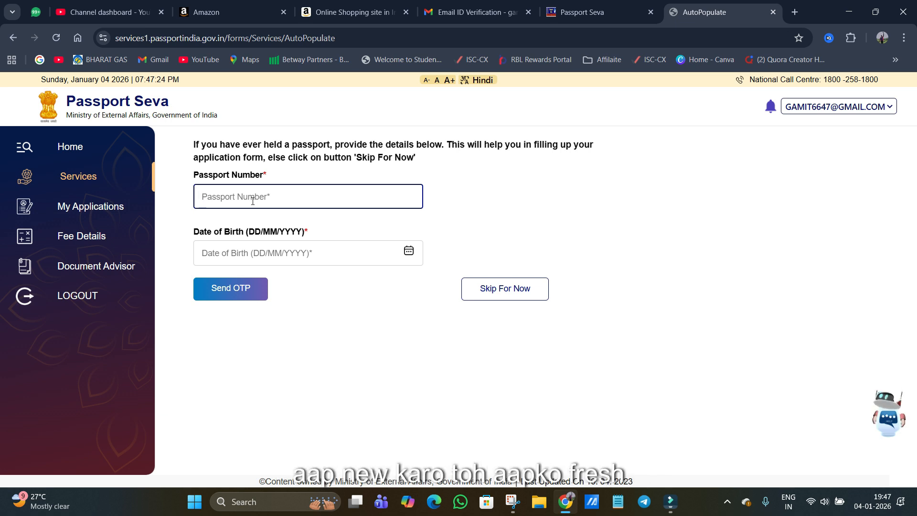
{"action": "type", "text": "N"}
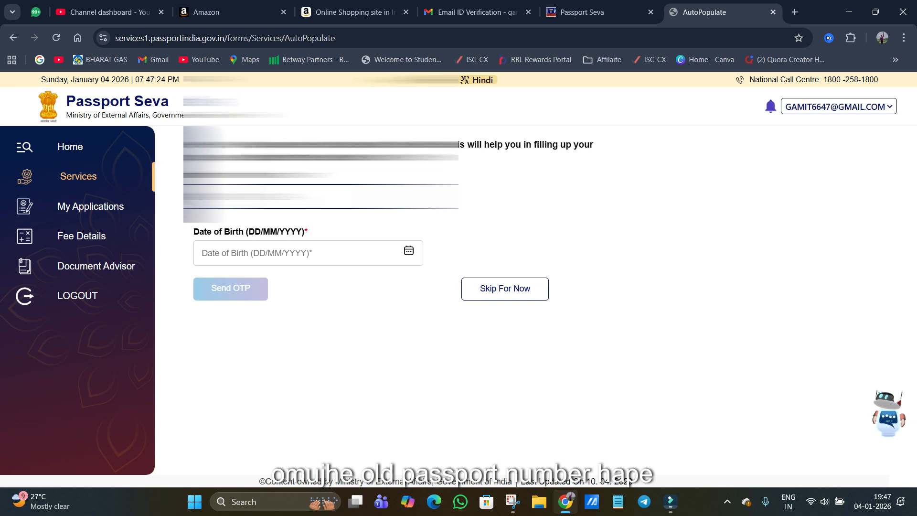
{"action": "left_click", "coordinate": [240, 260]}
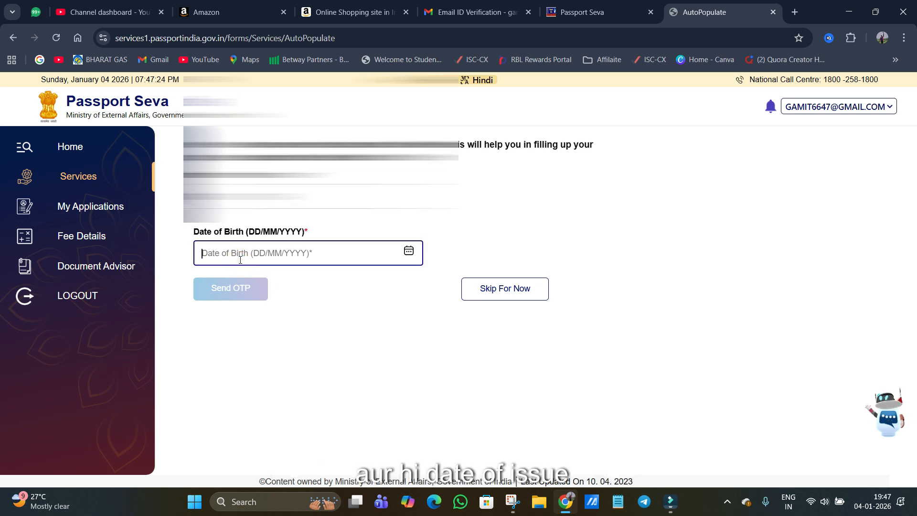
{"action": "type", "text": "101"}
{"action": "key", "text": "BackSpace"}
{"action": "key", "text": "BackSpace"}
{"action": "key", "text": "BackSpace"}
{"action": "key", "text": "BackSpace"}
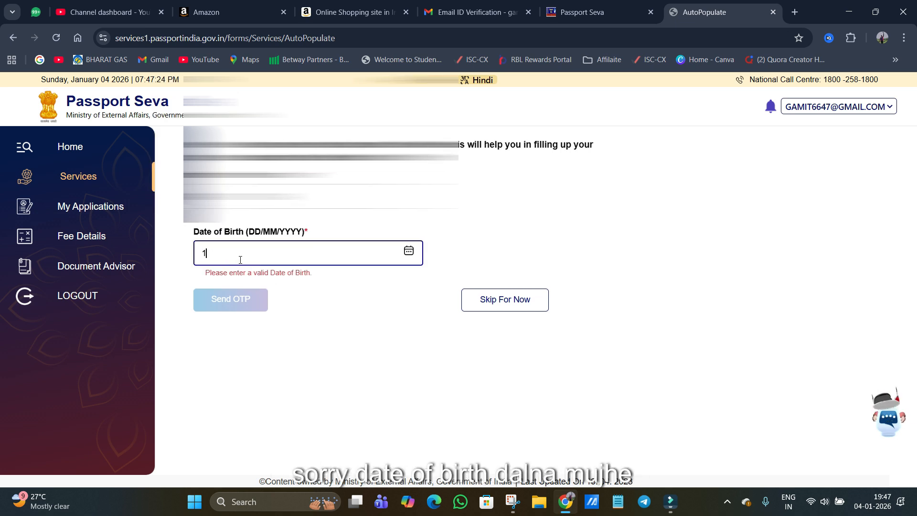
{"action": "left_click", "coordinate": [405, 252]}
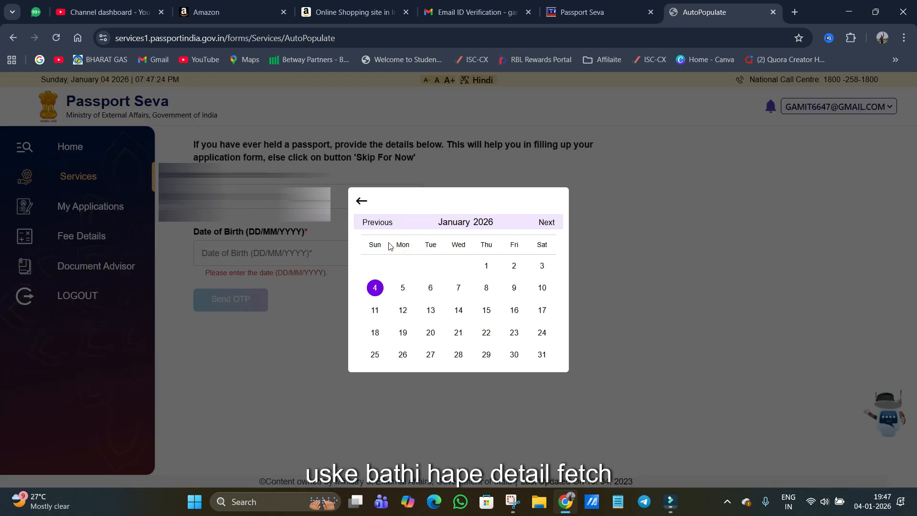
{"action": "left_click", "coordinate": [453, 220]}
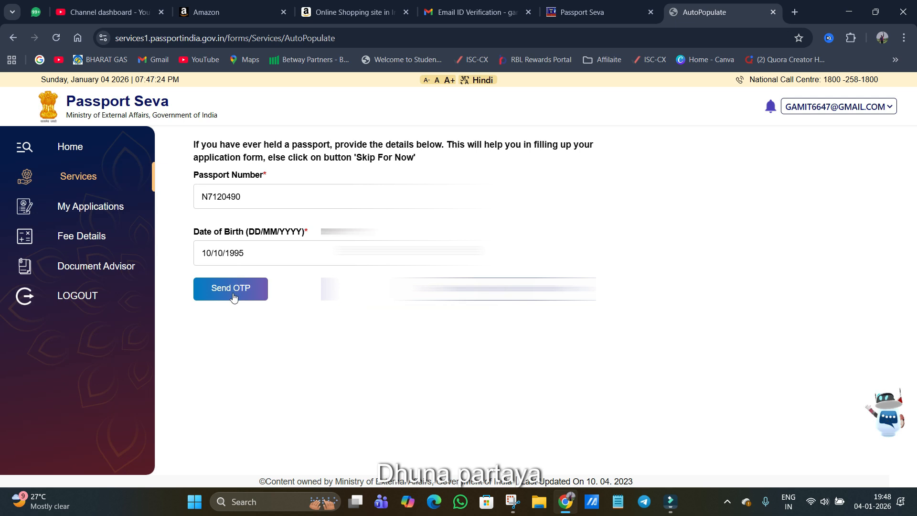
Step: Send OTPs to the registered mobile and e-mail and begin entering the mobile code
{"action": "left_click", "coordinate": [234, 292]}
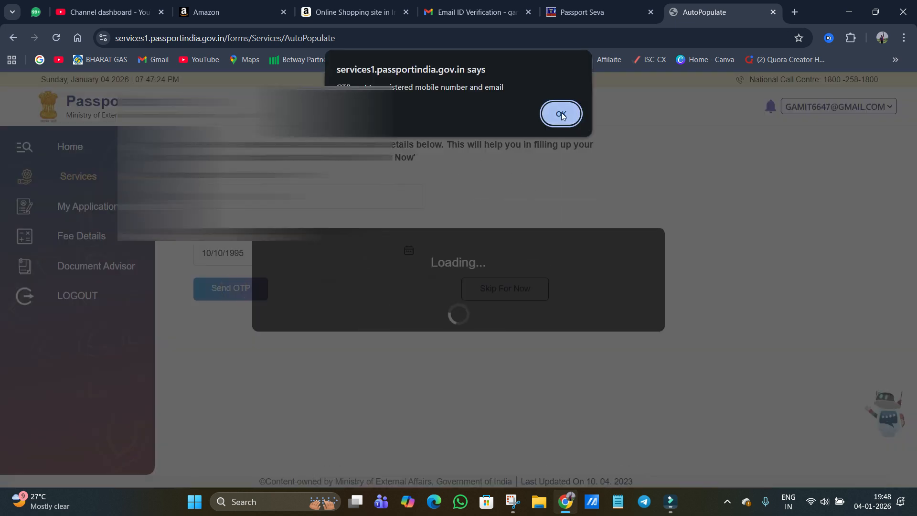
{"action": "left_click", "coordinate": [561, 113]}
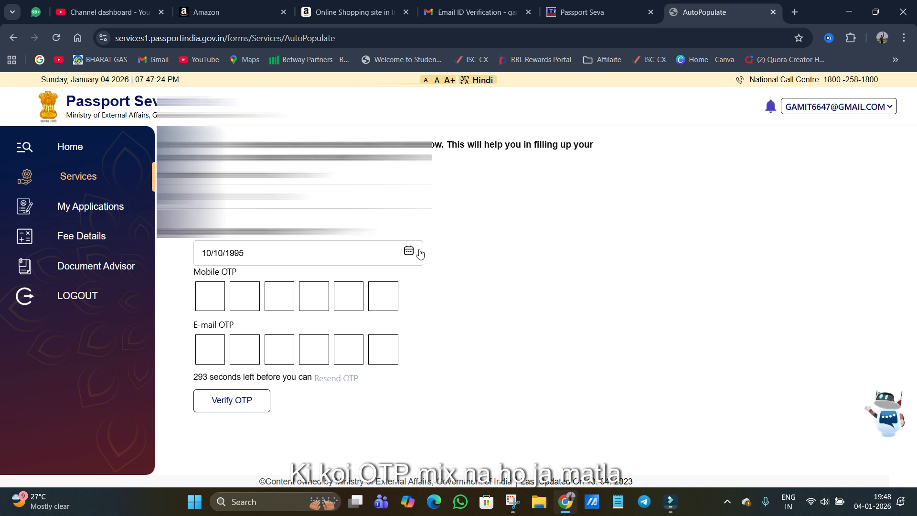
{"action": "left_click", "coordinate": [213, 296]}
{"action": "type", "text": "79"}
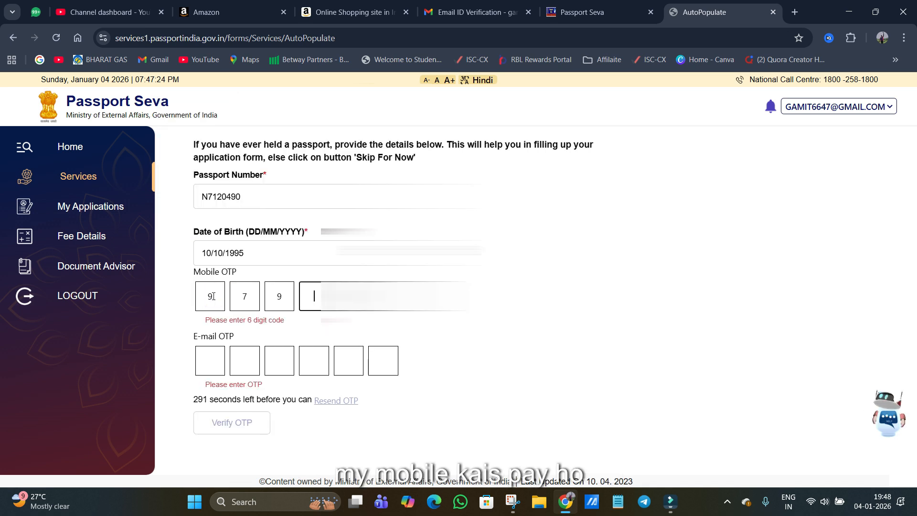
{"action": "type", "text": "6"}
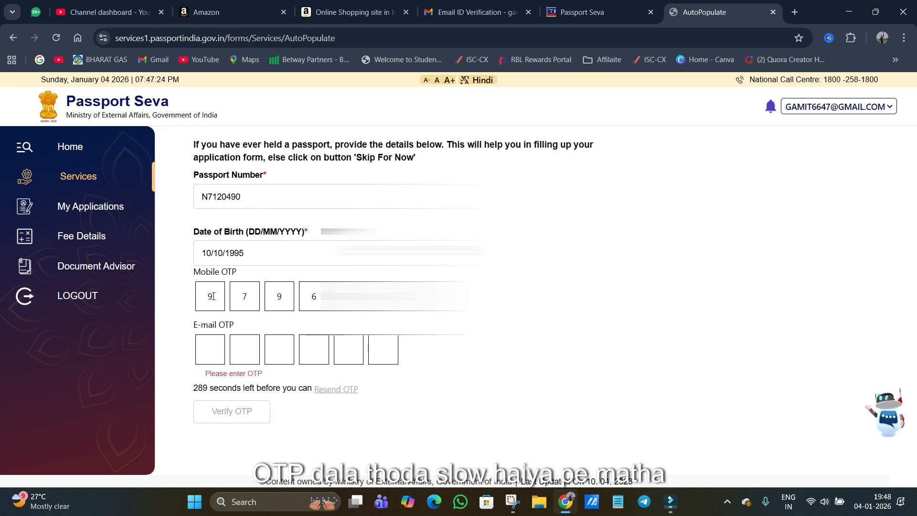
{"action": "left_click", "coordinate": [199, 344]}
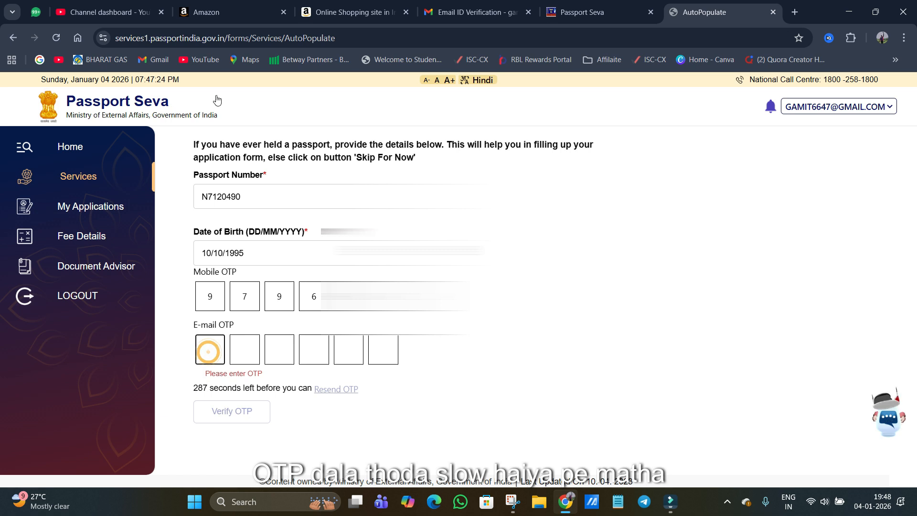
Step: Read the code in the newest Email ID Verification mail in Gmail, then return to Passport Seva
{"action": "left_click", "coordinate": [427, 9]}
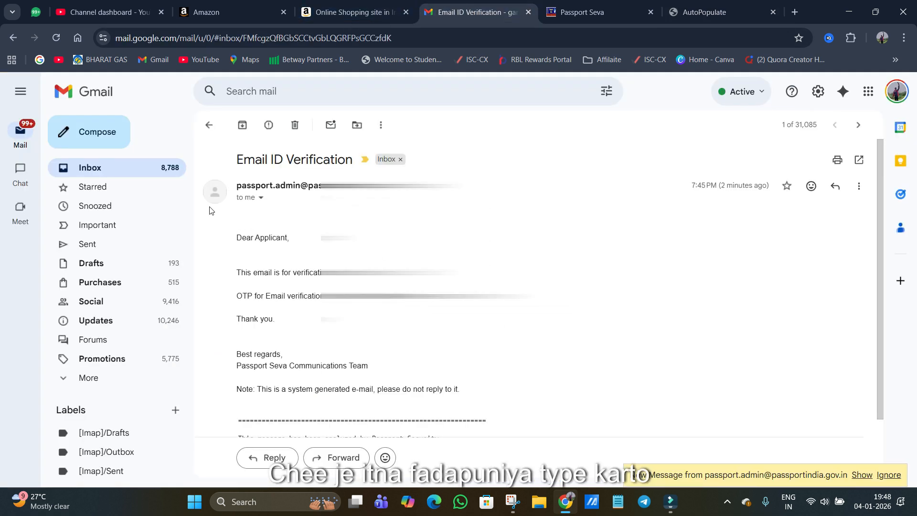
{"action": "left_click", "coordinate": [164, 174]}
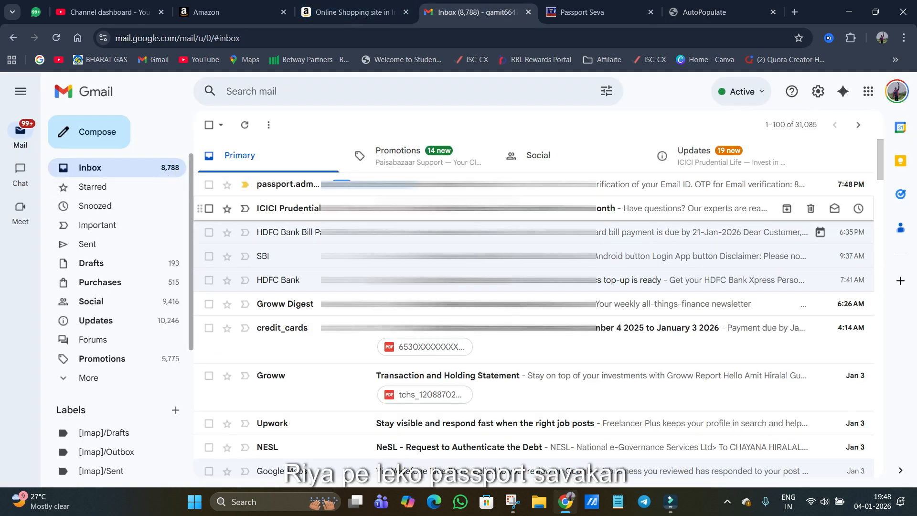
{"action": "left_click", "coordinate": [296, 185]}
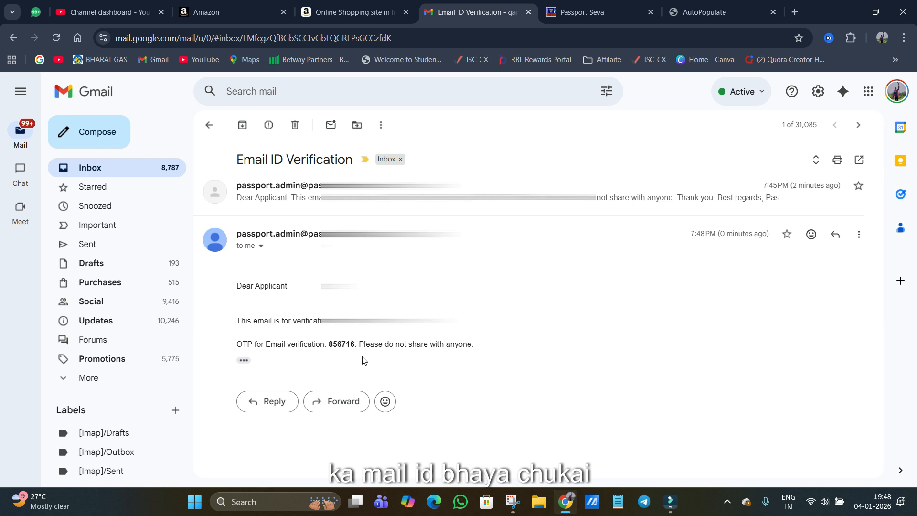
{"action": "left_click", "coordinate": [562, 14]}
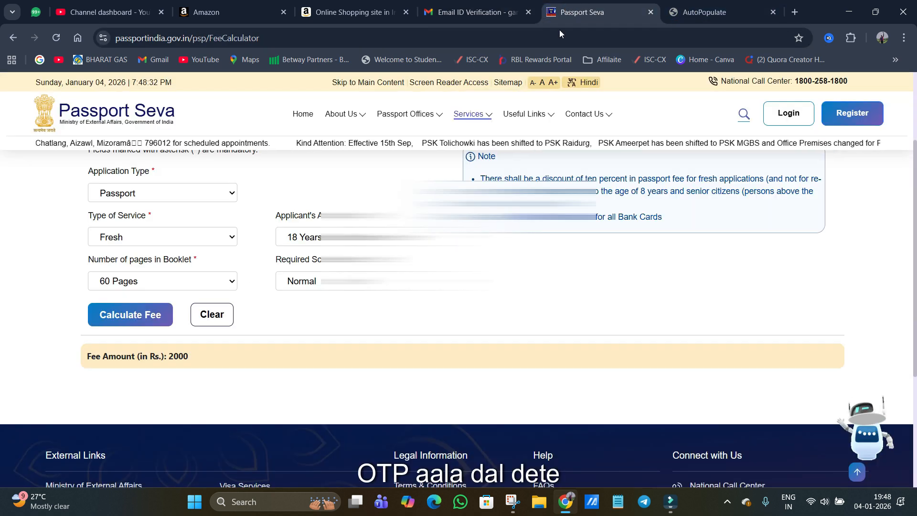
{"action": "left_click", "coordinate": [705, 12]}
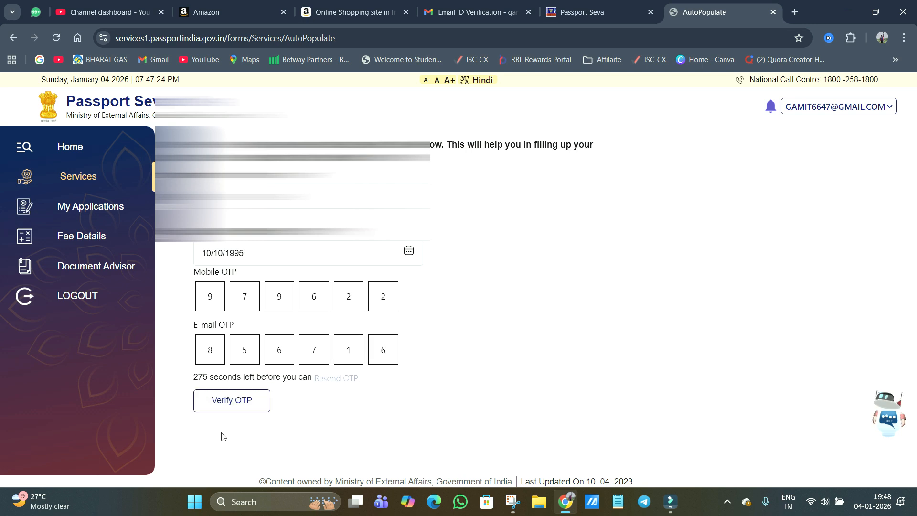
Step: Enter the e-mail OTP, verify both codes, and continue with Mumbai as passport office
{"action": "left_click", "coordinate": [226, 407]}
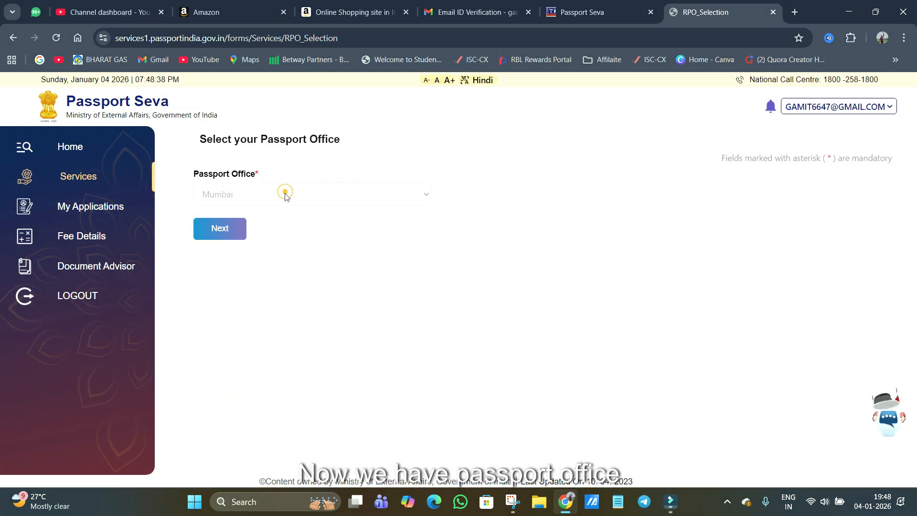
{"action": "left_click", "coordinate": [220, 228]}
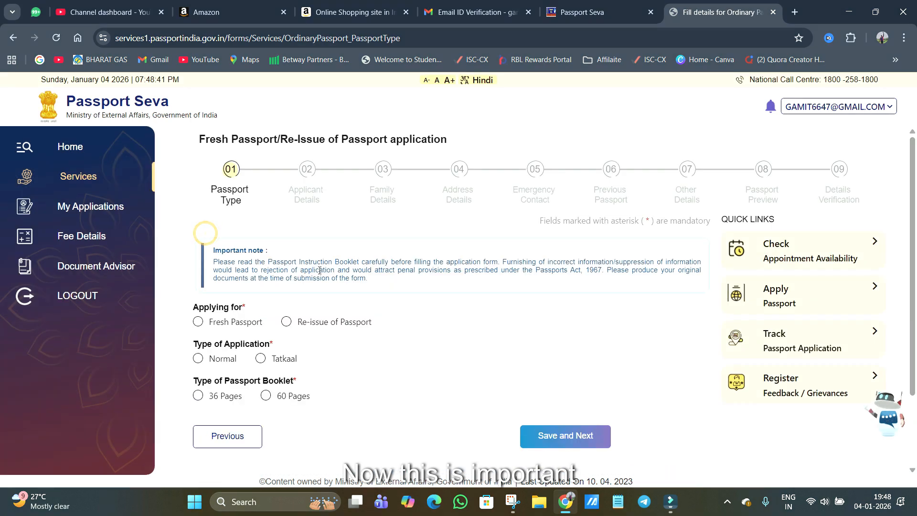
Step: Choose Re-issue for validity expiring within 3 years, Normal scheme, 36-page booklet, and save
{"action": "left_click", "coordinate": [287, 321]}
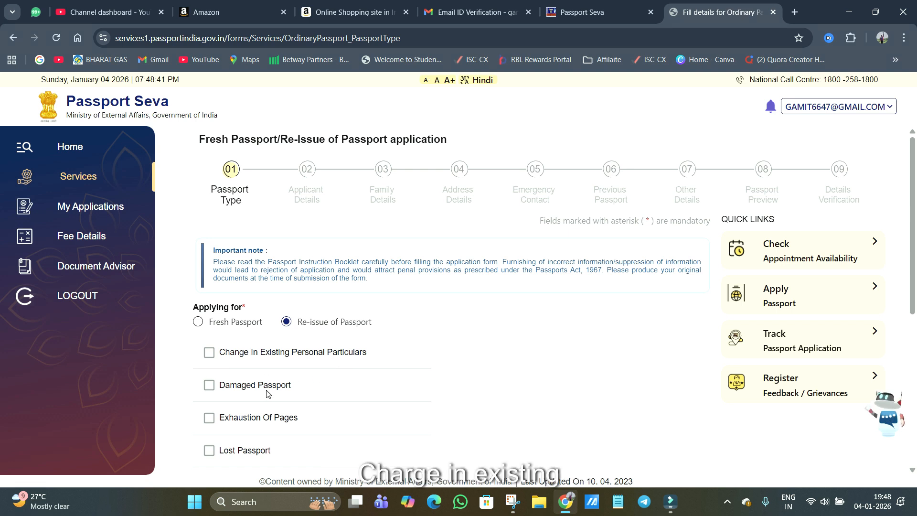
{"action": "scroll", "coordinate": [210, 363], "scroll_direction": "down", "scroll_amount": 4}
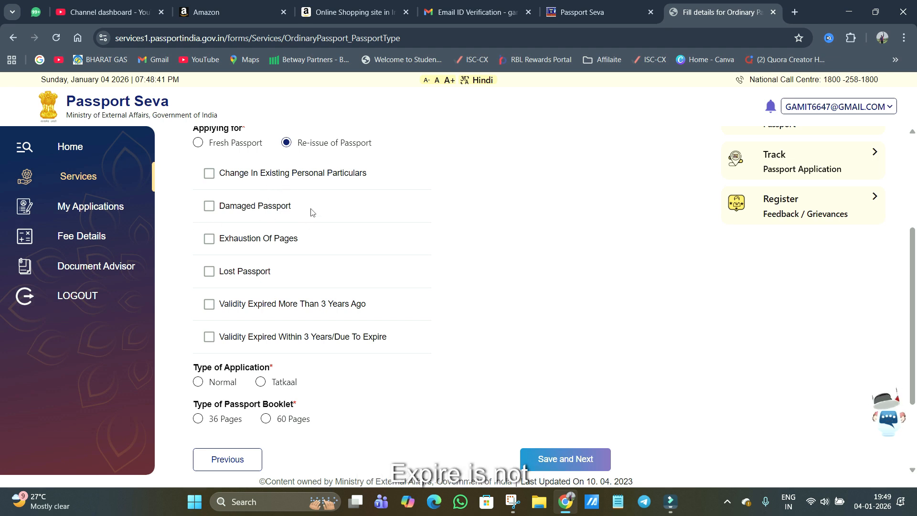
{"action": "scroll", "coordinate": [324, 216], "scroll_direction": "up", "scroll_amount": 1}
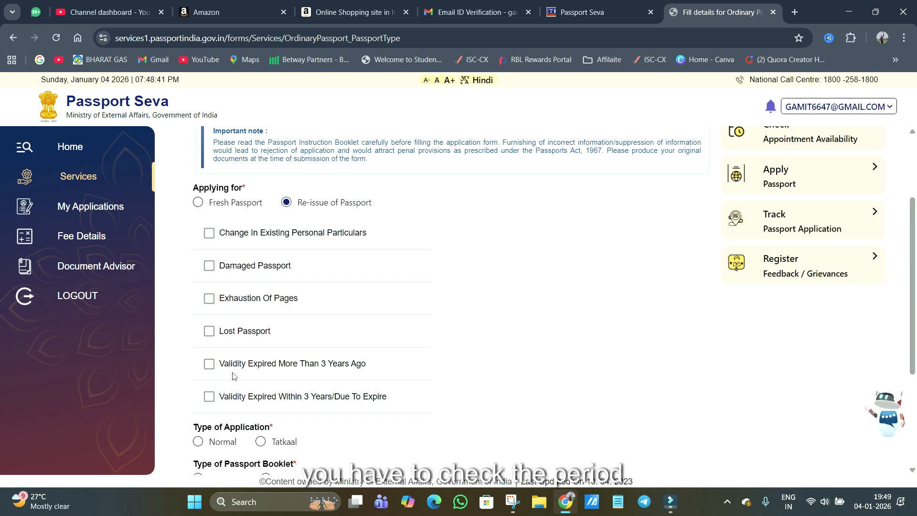
{"action": "left_click", "coordinate": [209, 369]}
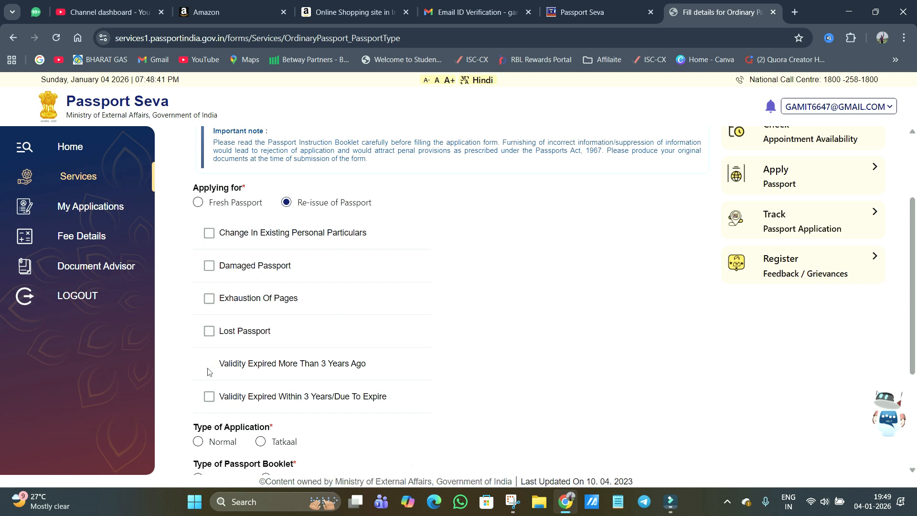
{"action": "left_click", "coordinate": [209, 365]}
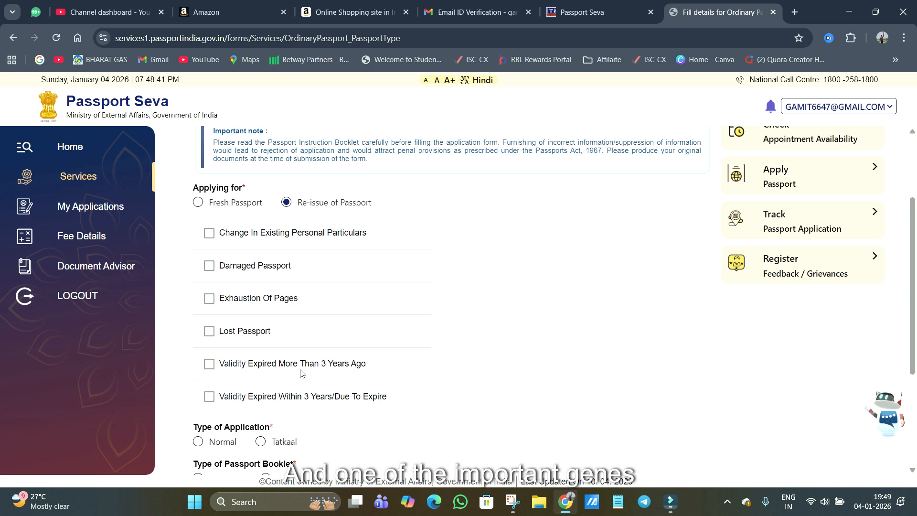
{"action": "left_click", "coordinate": [210, 402]}
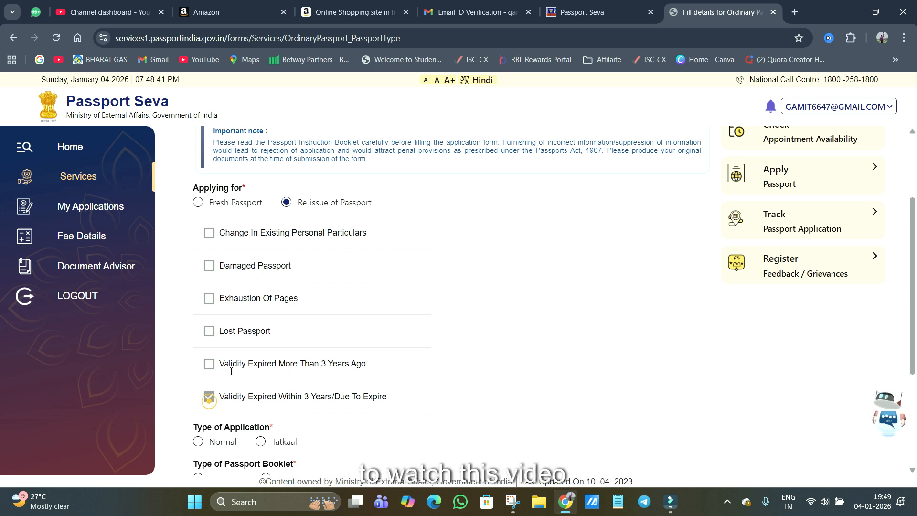
{"action": "scroll", "coordinate": [209, 406], "scroll_direction": "down", "scroll_amount": 3}
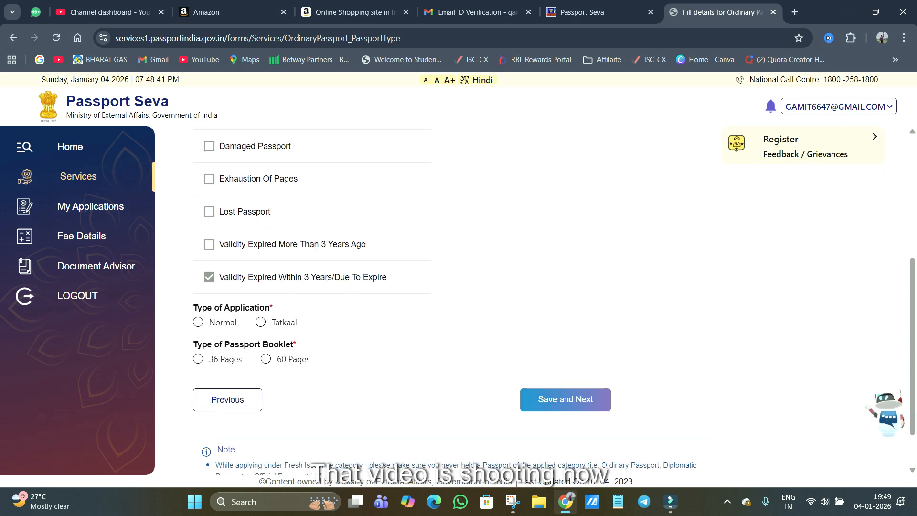
{"action": "left_click", "coordinate": [199, 322]}
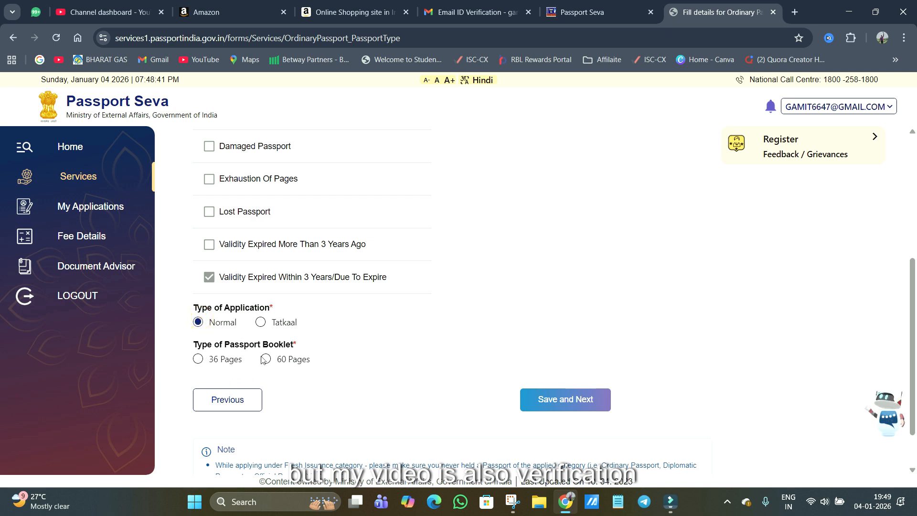
{"action": "left_click", "coordinate": [212, 362]}
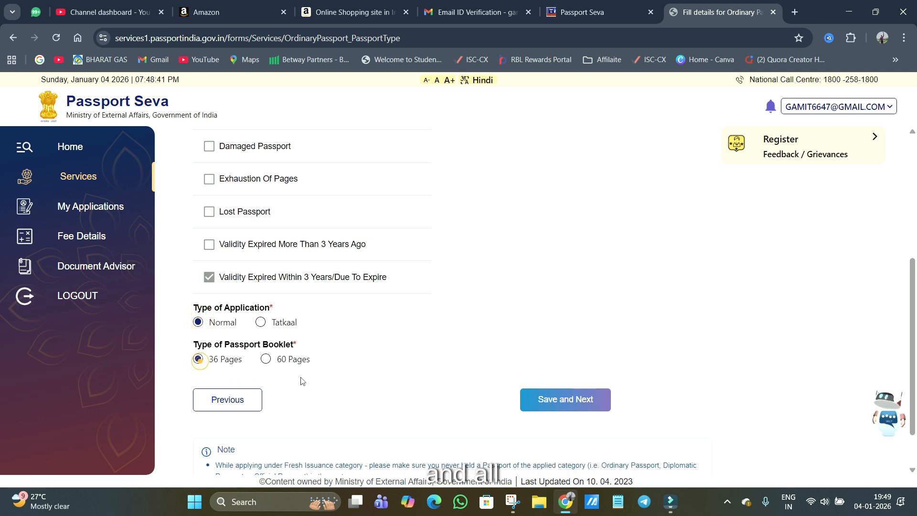
{"action": "left_click", "coordinate": [561, 410]}
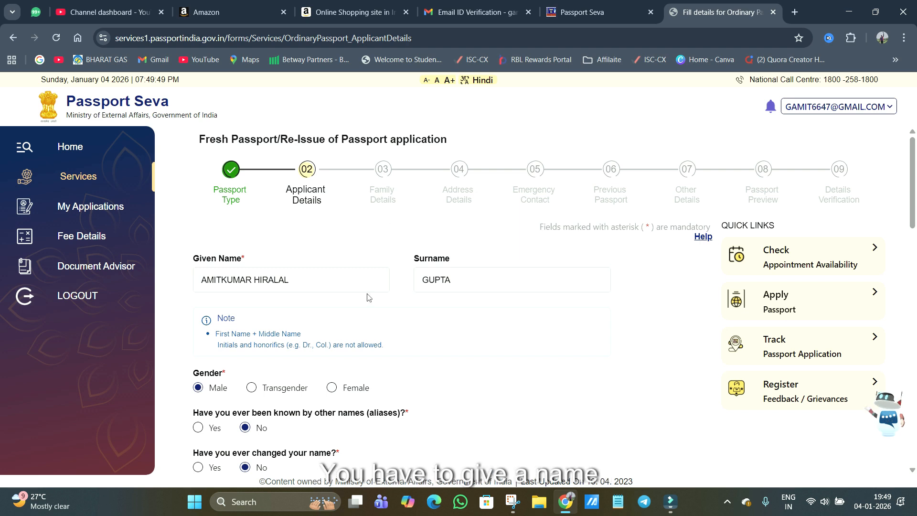
Step: Set the marital status to Married
{"action": "scroll", "coordinate": [386, 220], "scroll_direction": "down", "scroll_amount": 1}
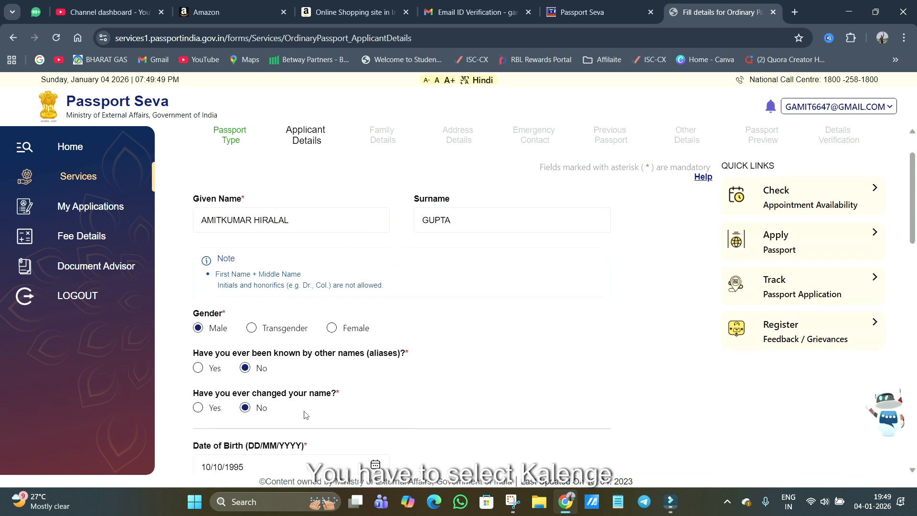
{"action": "scroll", "coordinate": [244, 396], "scroll_direction": "down", "scroll_amount": 2}
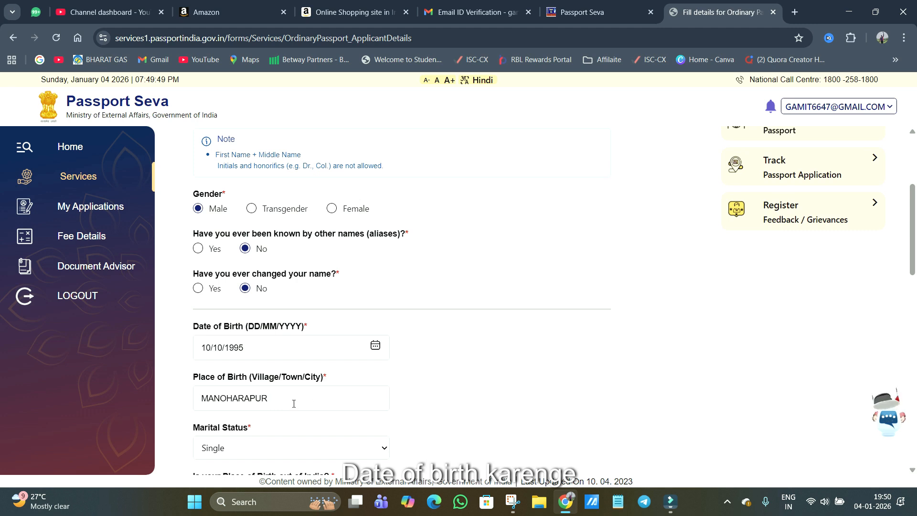
{"action": "scroll", "coordinate": [252, 394], "scroll_direction": "down", "scroll_amount": 2}
{"action": "left_click", "coordinate": [250, 328]}
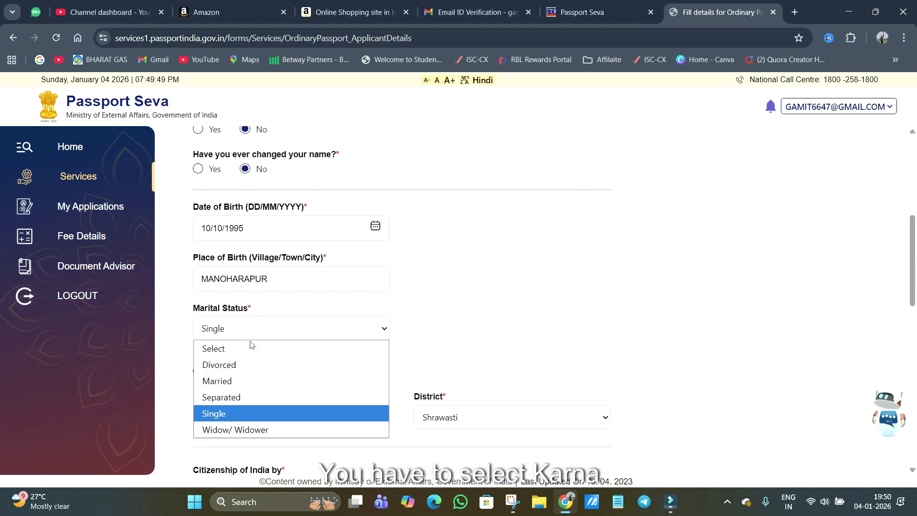
{"action": "left_click", "coordinate": [237, 414]}
{"action": "left_click", "coordinate": [246, 328]}
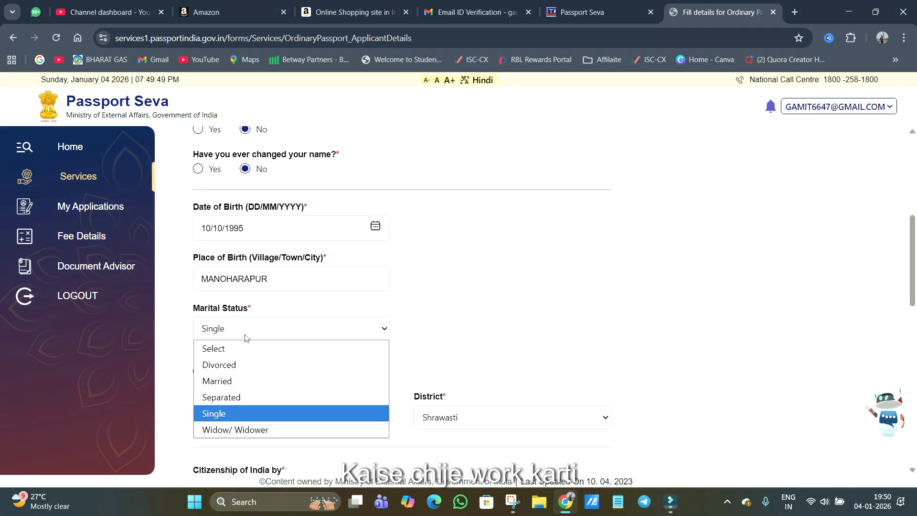
{"action": "left_click", "coordinate": [249, 388]}
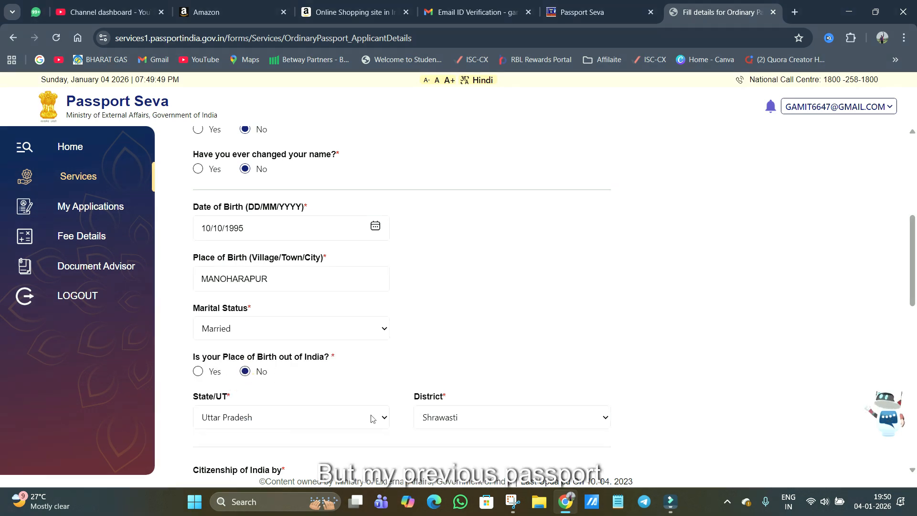
Step: Change employment type to Private and educational qualification to Graduate And Above
{"action": "scroll", "coordinate": [320, 363], "scroll_direction": "down", "scroll_amount": 3}
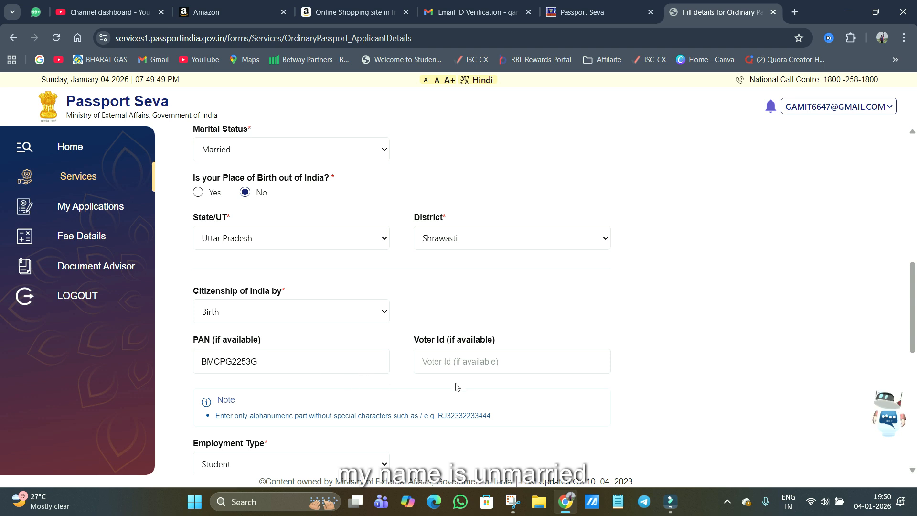
{"action": "left_click", "coordinate": [448, 362]}
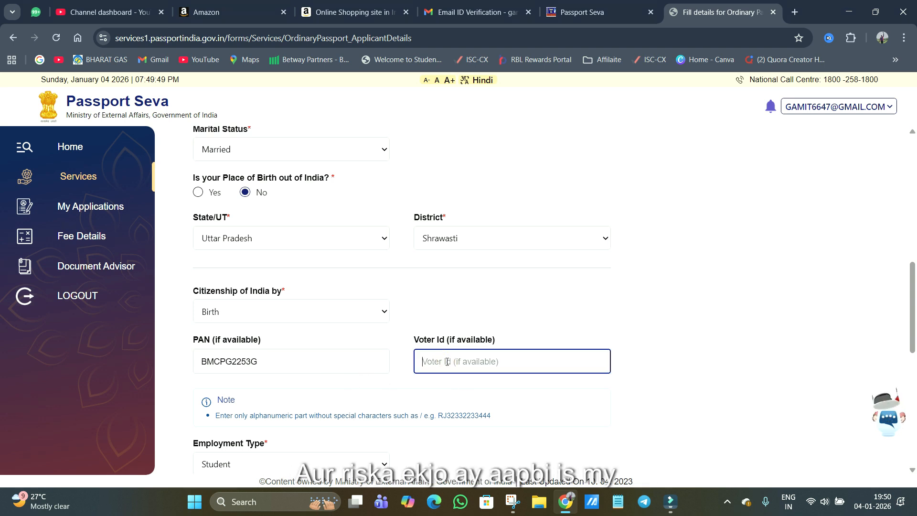
{"action": "scroll", "coordinate": [282, 414], "scroll_direction": "down", "scroll_amount": 3}
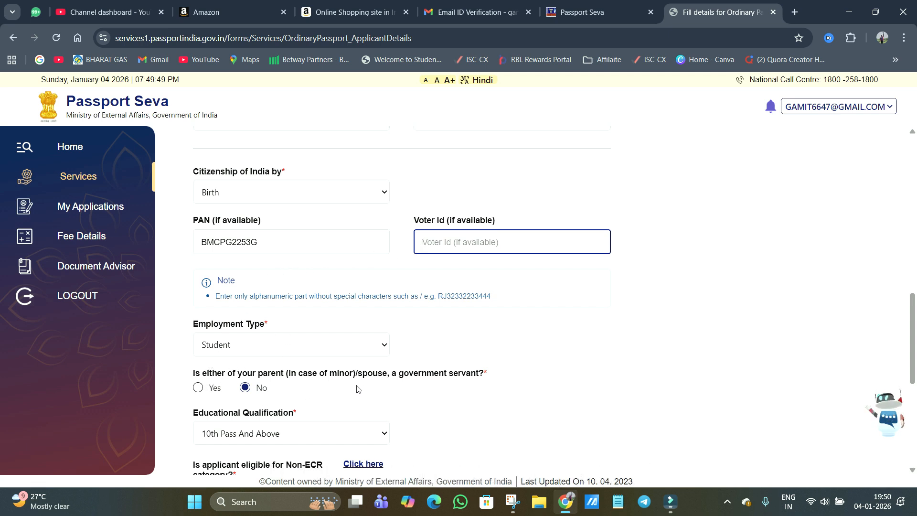
{"action": "left_click", "coordinate": [222, 346]}
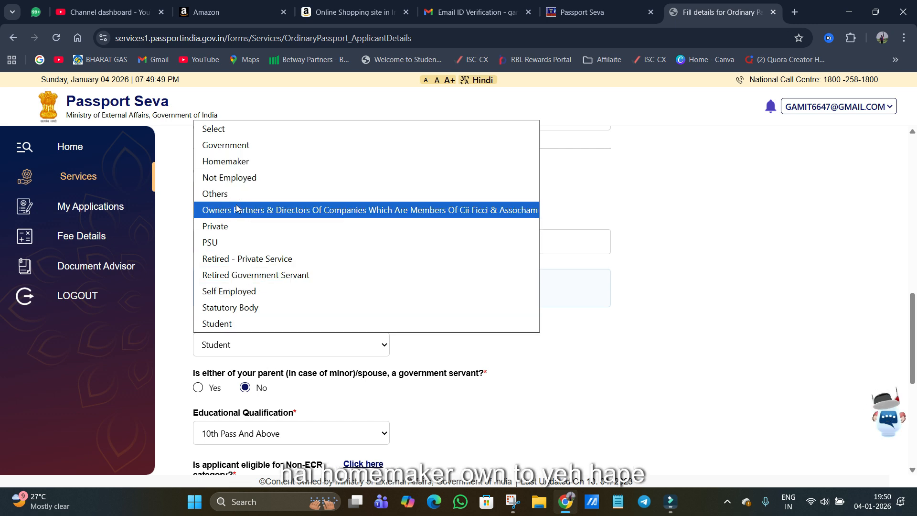
{"action": "left_click", "coordinate": [233, 228]}
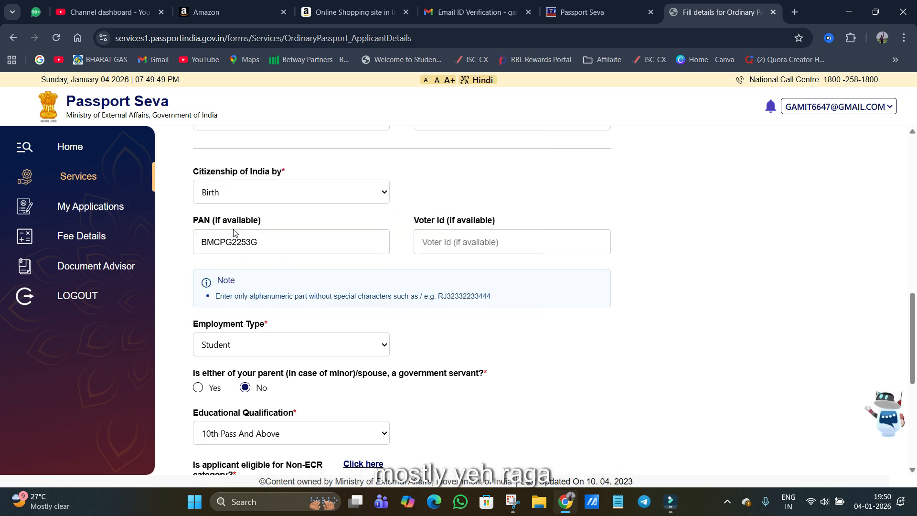
{"action": "scroll", "coordinate": [259, 356], "scroll_direction": "down", "scroll_amount": 1}
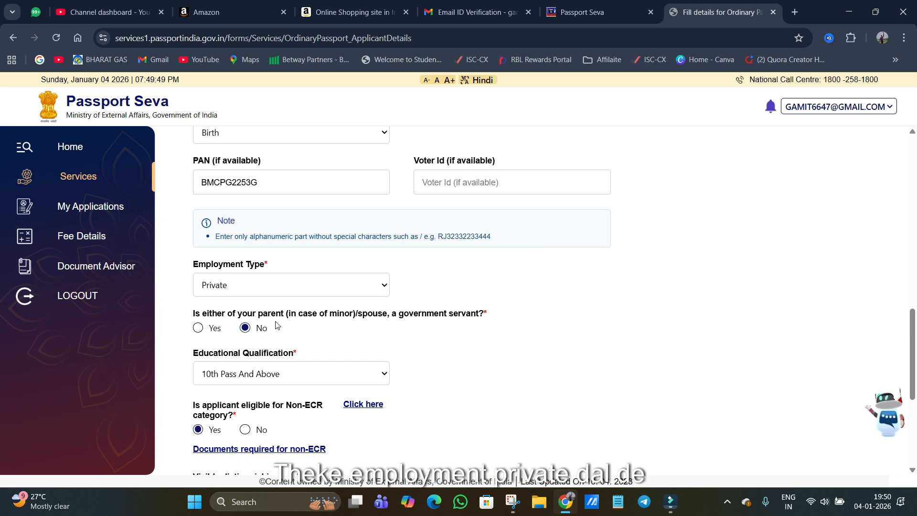
{"action": "left_click", "coordinate": [241, 374]}
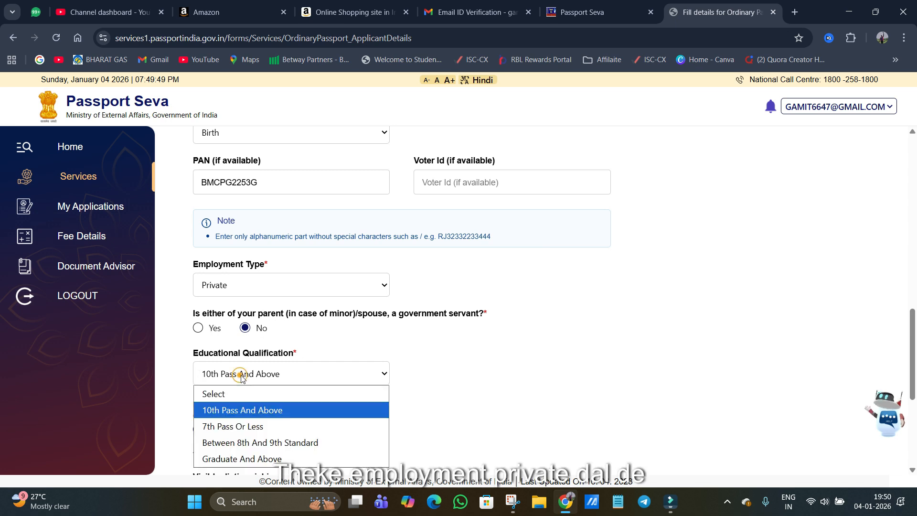
{"action": "left_click", "coordinate": [264, 459]}
Step: View the non-ECR eligible categories list, then close it
{"action": "scroll", "coordinate": [361, 237], "scroll_direction": "down", "scroll_amount": 2}
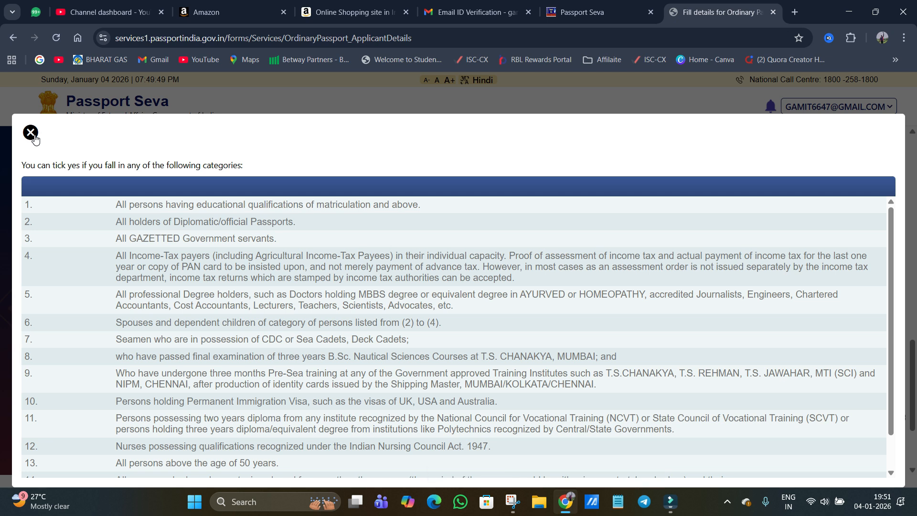
{"action": "scroll", "coordinate": [168, 371], "scroll_direction": "down", "scroll_amount": 1}
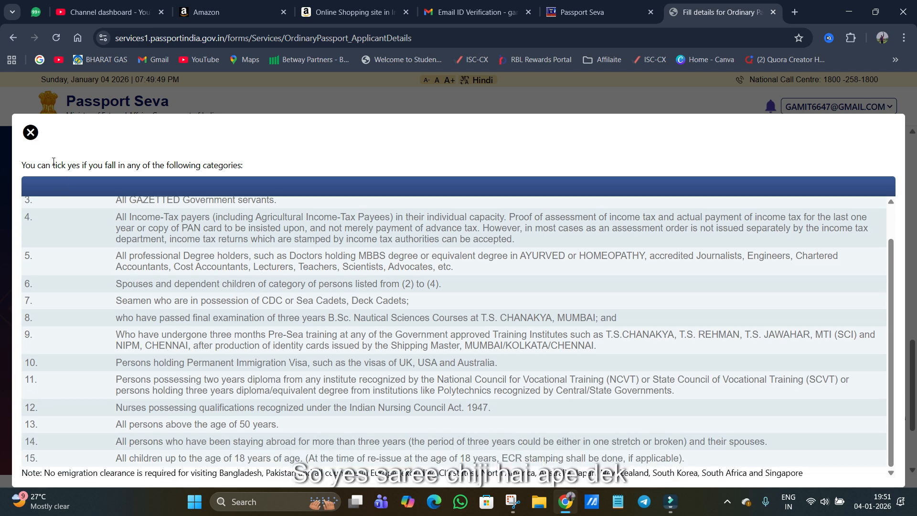
{"action": "left_click", "coordinate": [30, 132]}
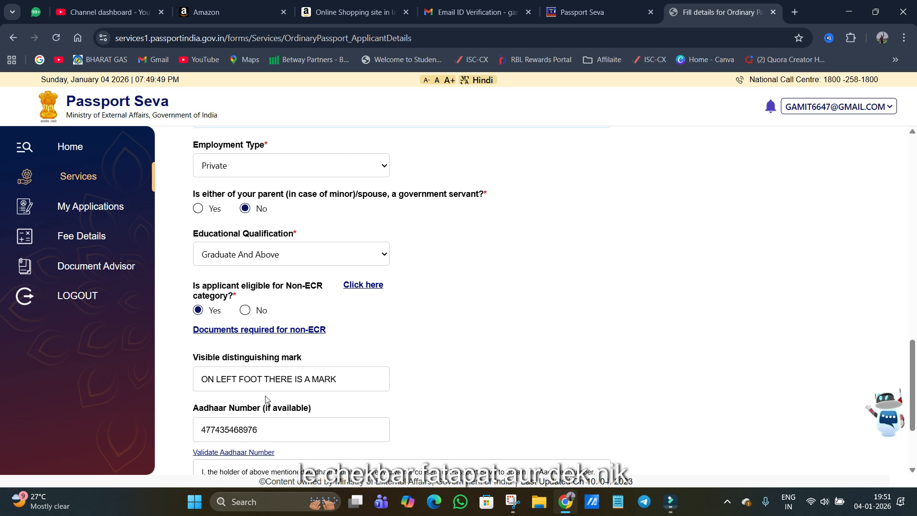
Step: Select Yes under I Agree to consent to Aadhaar authentication
{"action": "scroll", "coordinate": [253, 385], "scroll_direction": "down", "scroll_amount": 1}
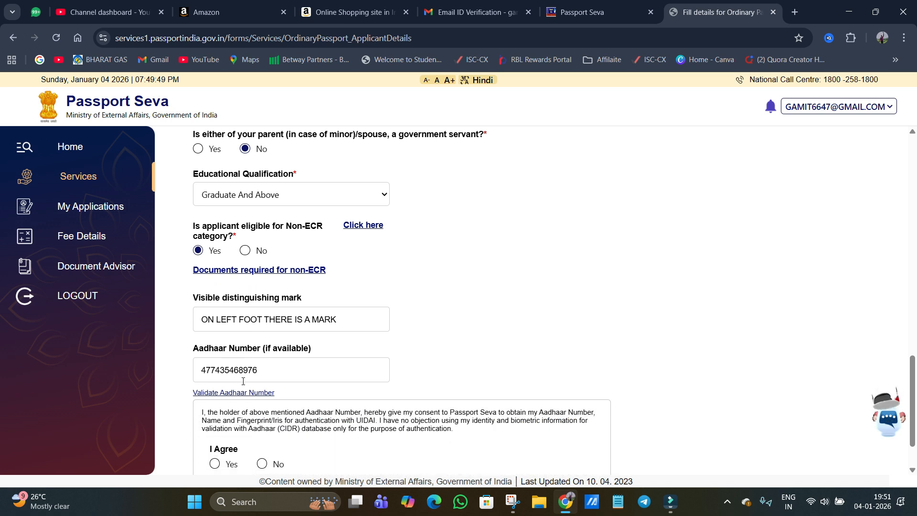
{"action": "scroll", "coordinate": [235, 420], "scroll_direction": "down", "scroll_amount": 2}
{"action": "left_click", "coordinate": [214, 399]}
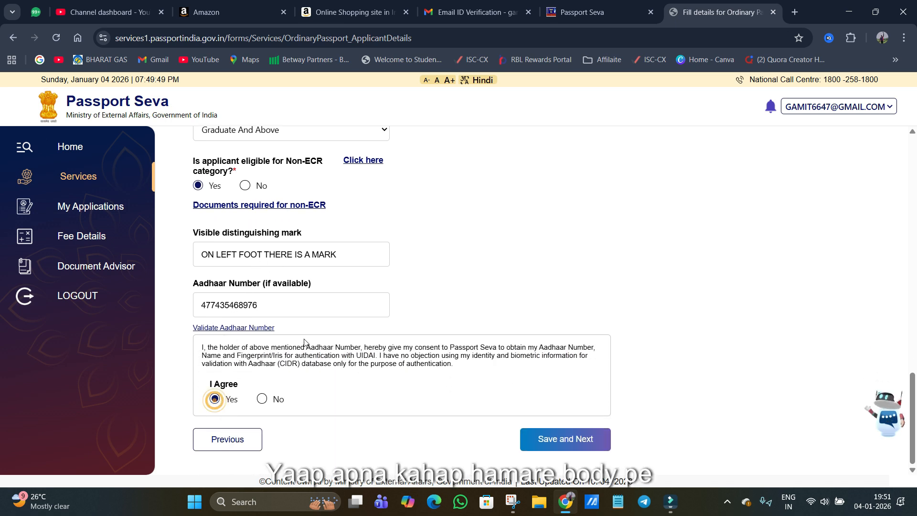
{"action": "scroll", "coordinate": [311, 313], "scroll_direction": "up", "scroll_amount": 1}
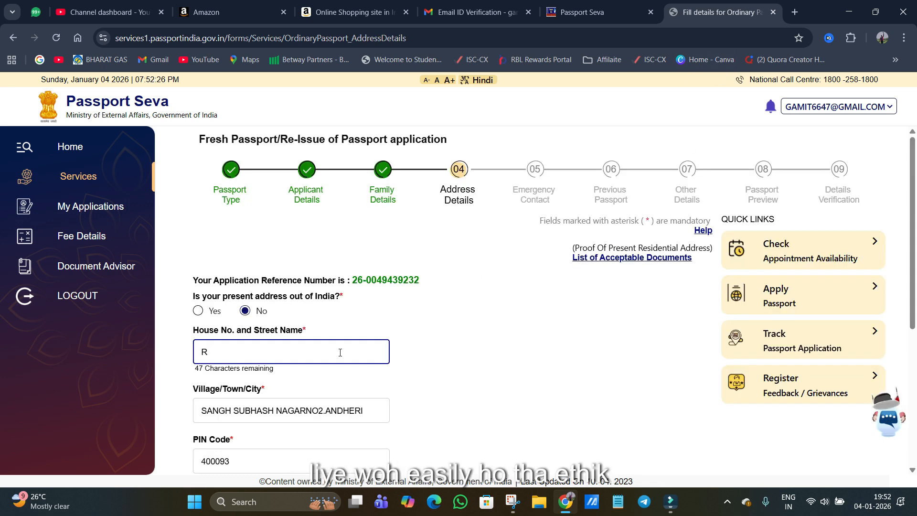
Step: Replace the House No. entry with E-80
{"action": "key", "text": "BackSpace"}
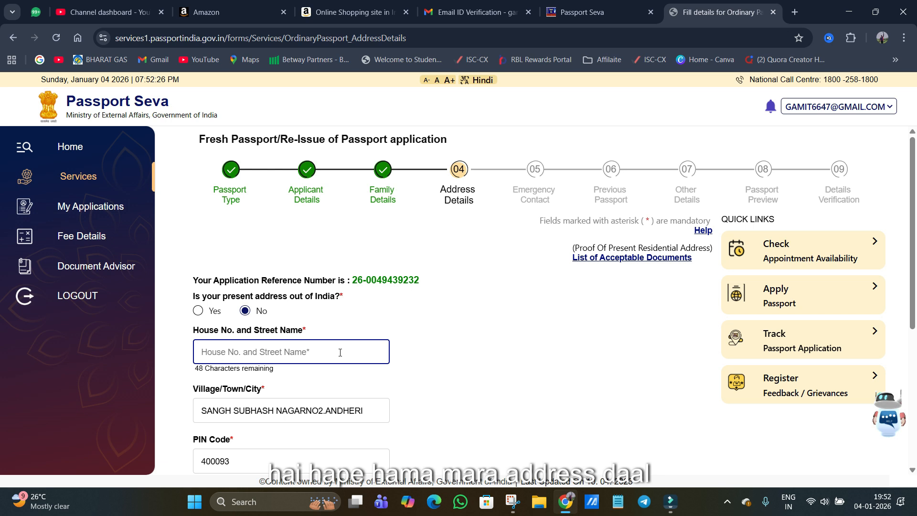
{"action": "type", "text": "E-80"}
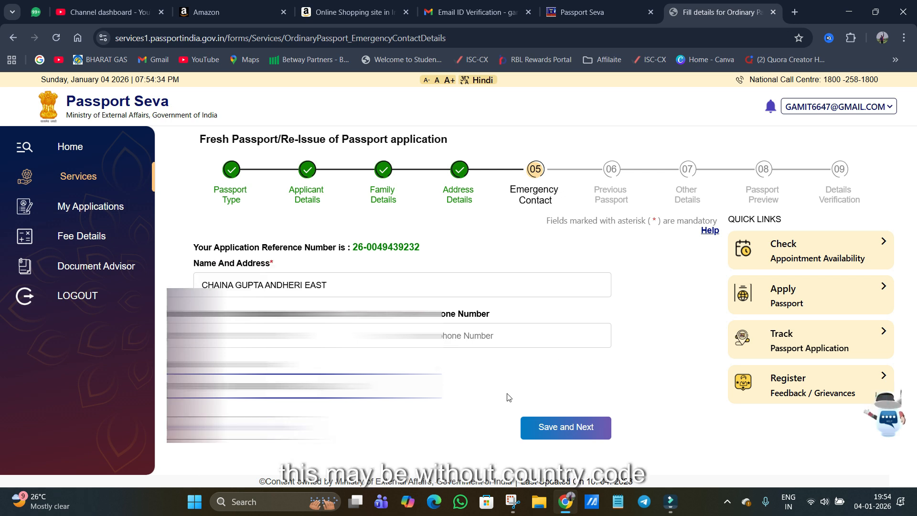
Step: Save the Emergency Contact page and proceed to Previous Passport
{"action": "left_click", "coordinate": [566, 427]}
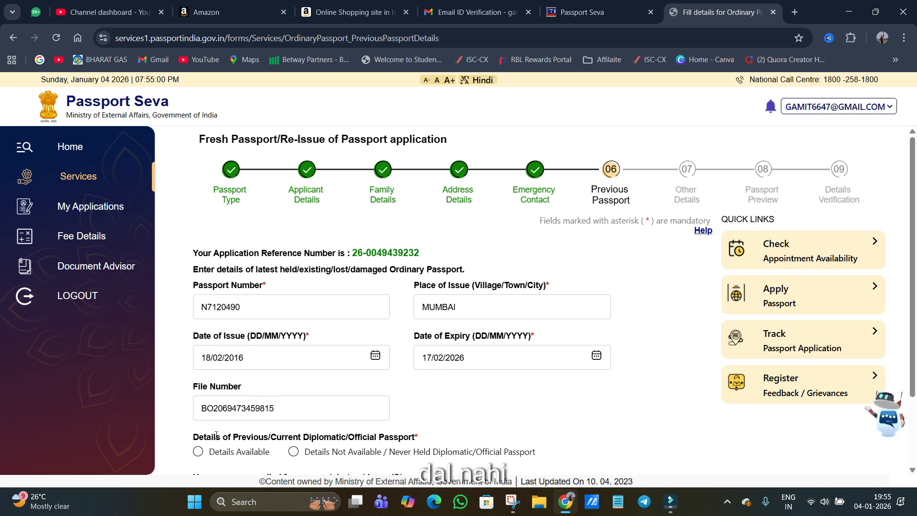
Step: Mark diplomatic passport details Not Available, answer No to applied-but-not-issued, and save
{"action": "scroll", "coordinate": [327, 318], "scroll_direction": "down", "scroll_amount": 2}
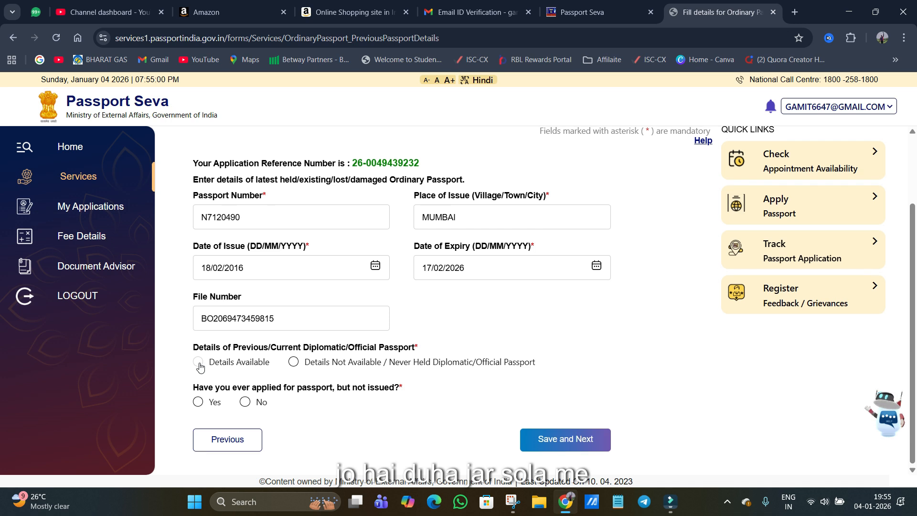
{"action": "left_click", "coordinate": [198, 363]}
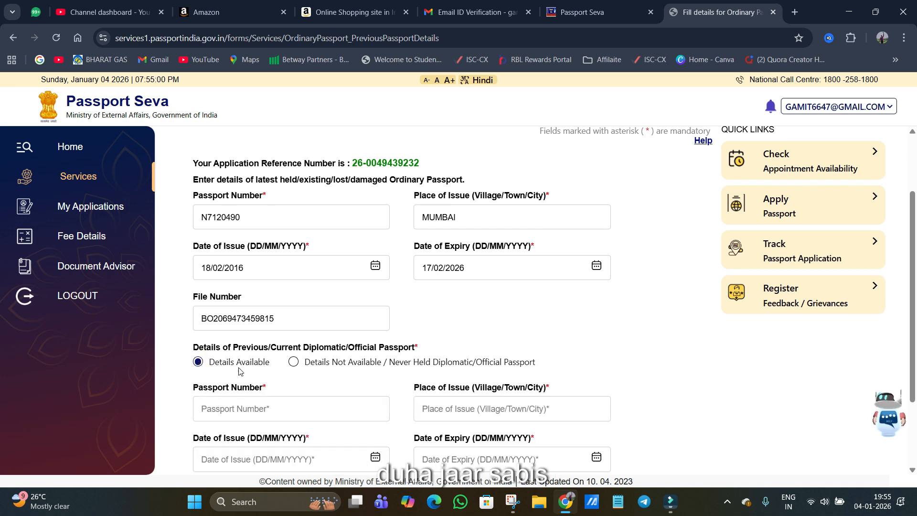
{"action": "left_click", "coordinate": [293, 363]}
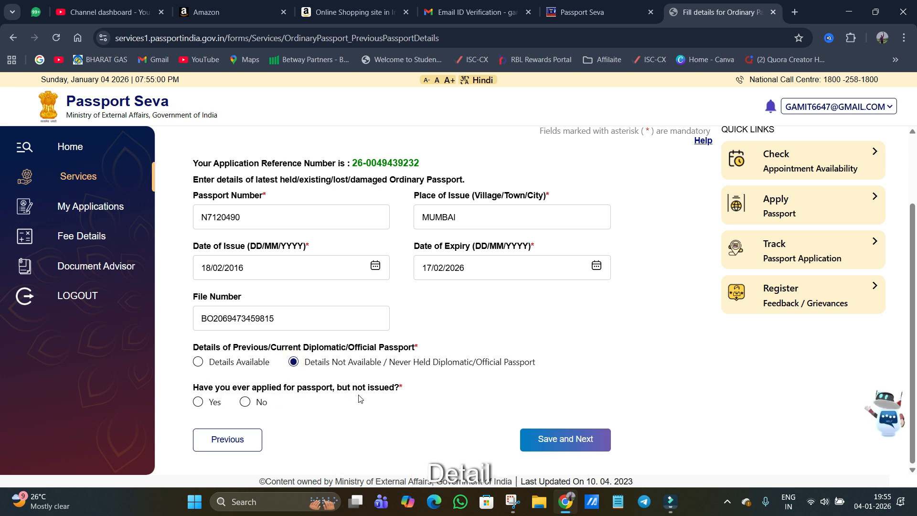
{"action": "left_click", "coordinate": [245, 404]}
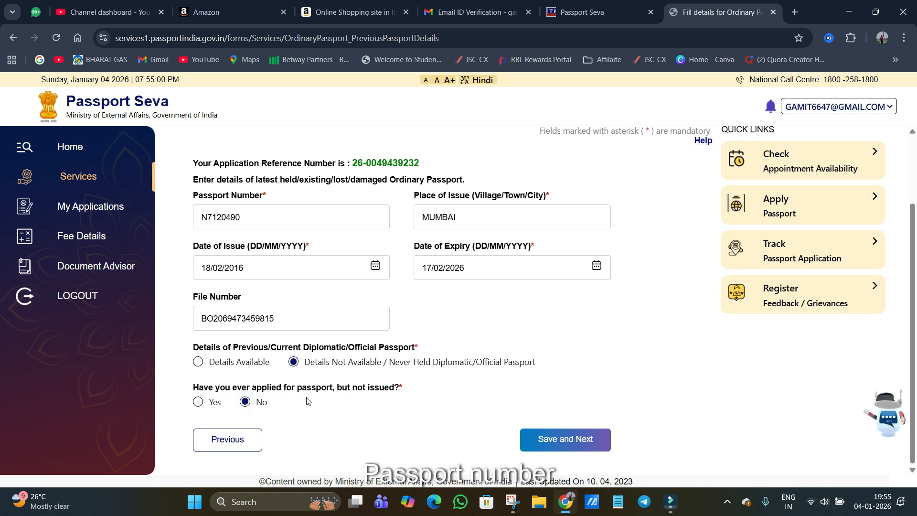
{"action": "left_click", "coordinate": [543, 437]}
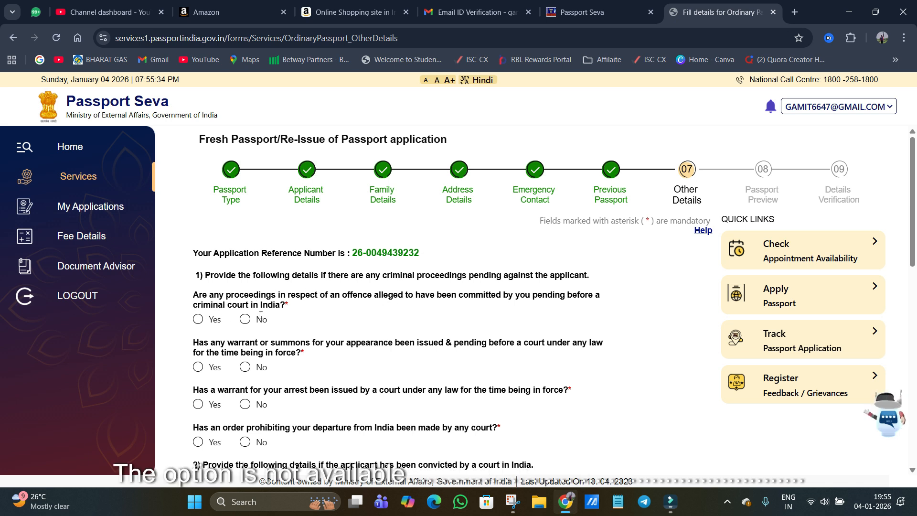
Step: Answer No to the criminal, warrant, conviction and passport refused/impounded/revoked questions
{"action": "left_click", "coordinate": [246, 322]}
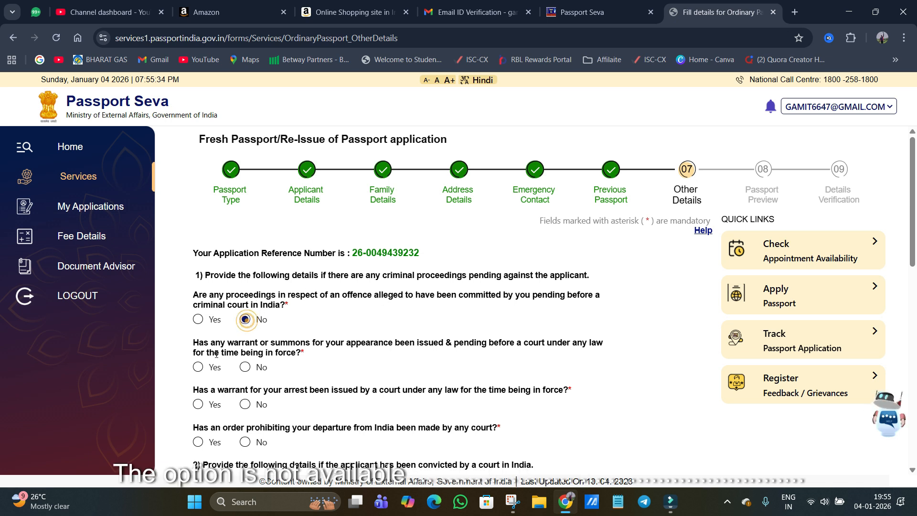
{"action": "left_click", "coordinate": [245, 371]}
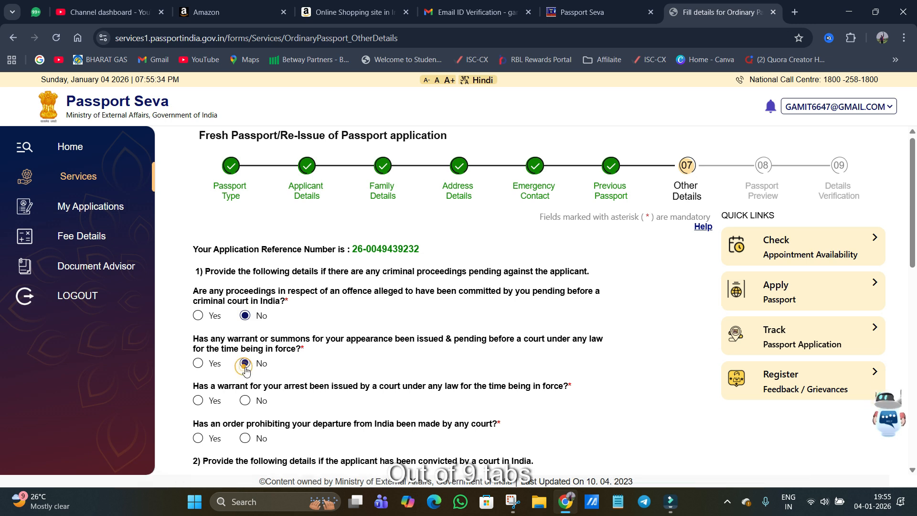
{"action": "scroll", "coordinate": [246, 369], "scroll_direction": "down", "scroll_amount": 1}
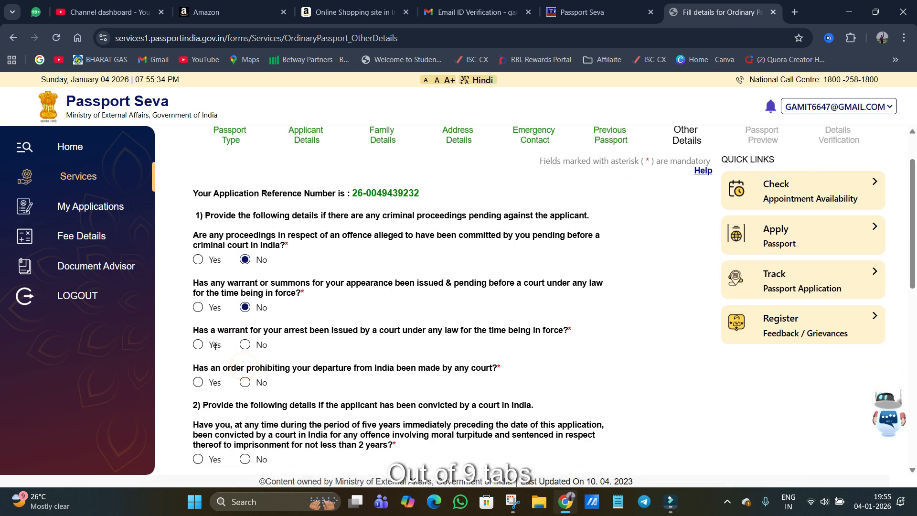
{"action": "left_click", "coordinate": [246, 346]}
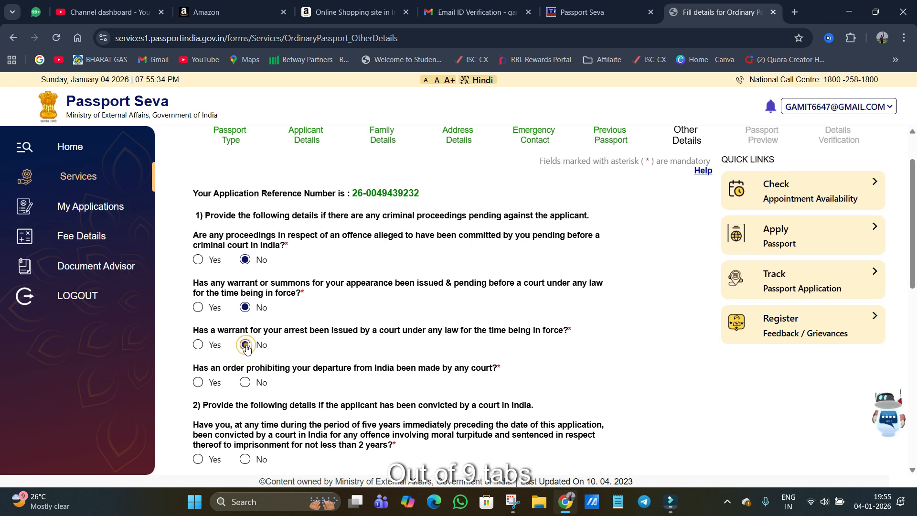
{"action": "left_click", "coordinate": [245, 382]}
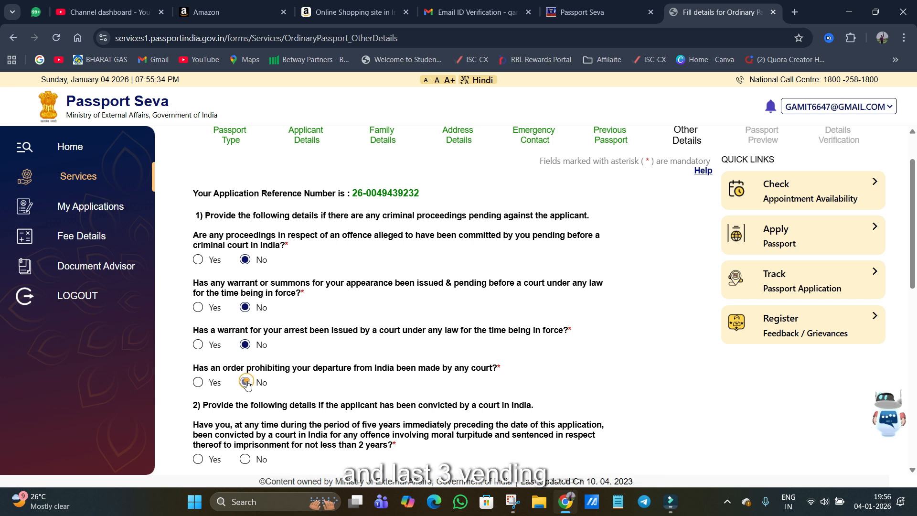
{"action": "scroll", "coordinate": [202, 321], "scroll_direction": "down", "scroll_amount": 2}
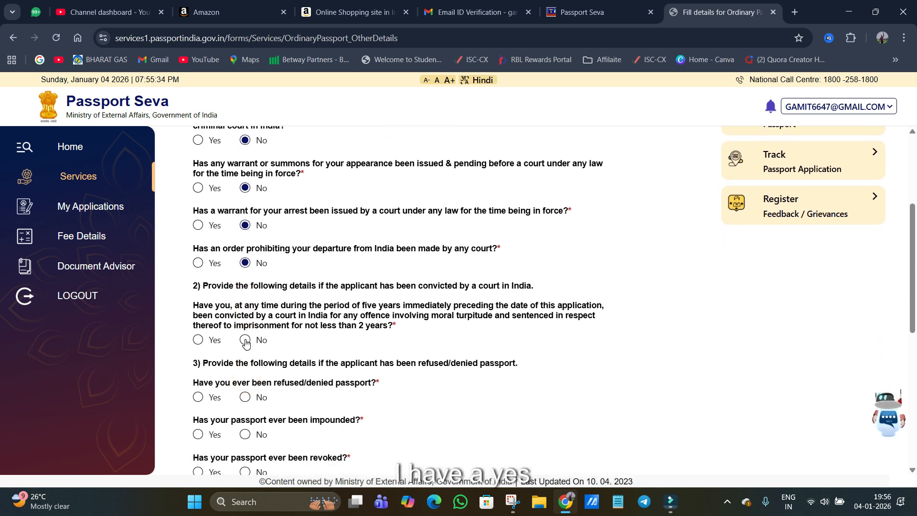
{"action": "left_click", "coordinate": [246, 341]}
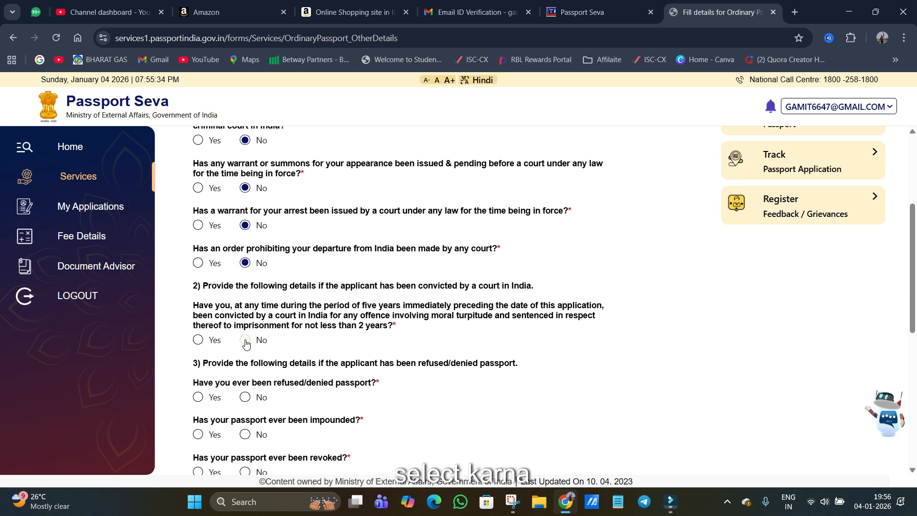
{"action": "left_click", "coordinate": [247, 400]}
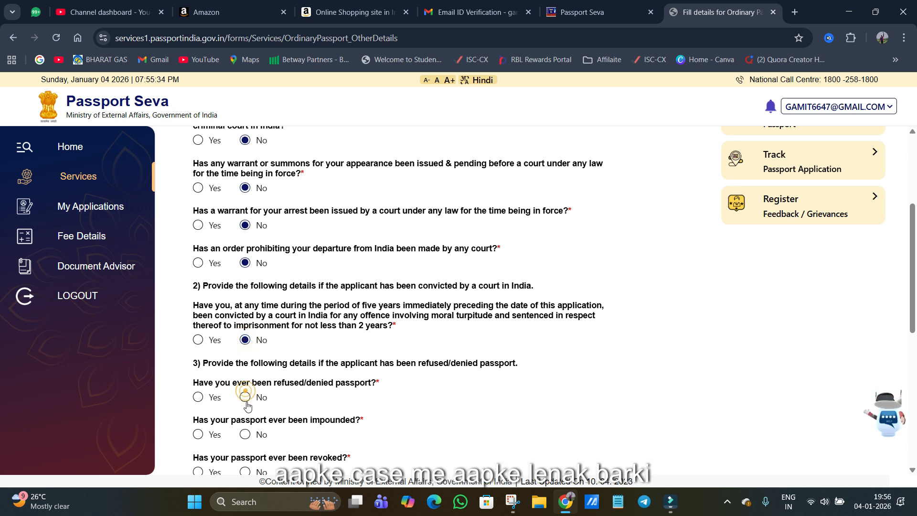
{"action": "left_click", "coordinate": [244, 435]}
{"action": "scroll", "coordinate": [244, 430], "scroll_direction": "down", "scroll_amount": 1}
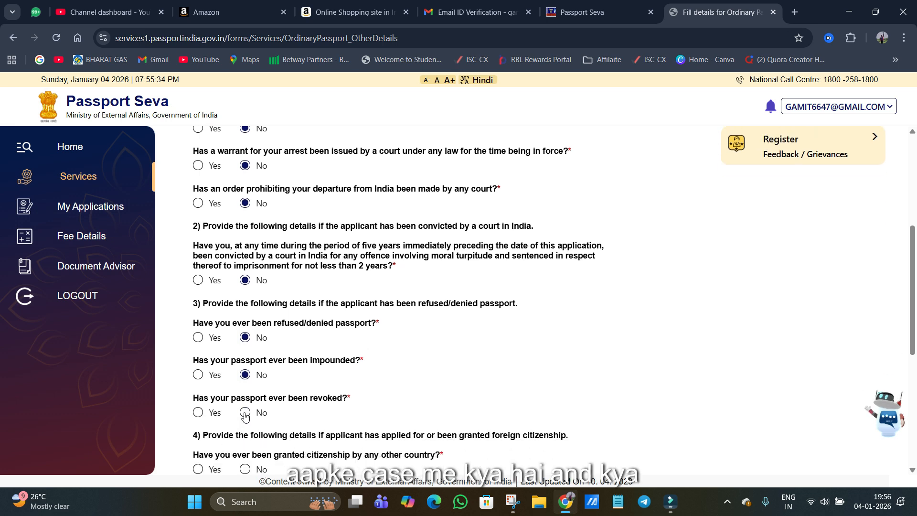
{"action": "left_click", "coordinate": [245, 412]}
Step: Answer No to foreign citizenship, Emergency Certificate, deportation and repatriation questions, then save
{"action": "scroll", "coordinate": [247, 411], "scroll_direction": "down", "scroll_amount": 2}
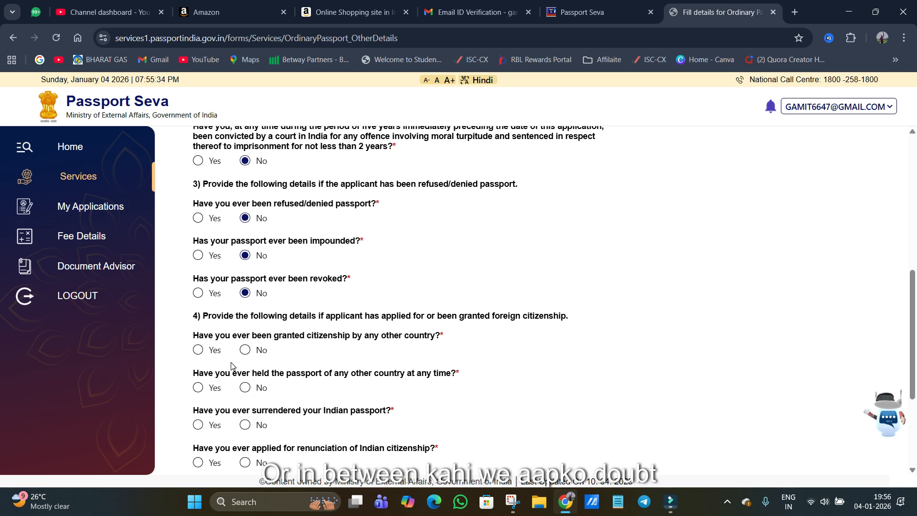
{"action": "left_click", "coordinate": [245, 350]}
{"action": "left_click", "coordinate": [245, 387]}
{"action": "left_click", "coordinate": [245, 424]}
{"action": "scroll", "coordinate": [244, 425], "scroll_direction": "down", "scroll_amount": 1}
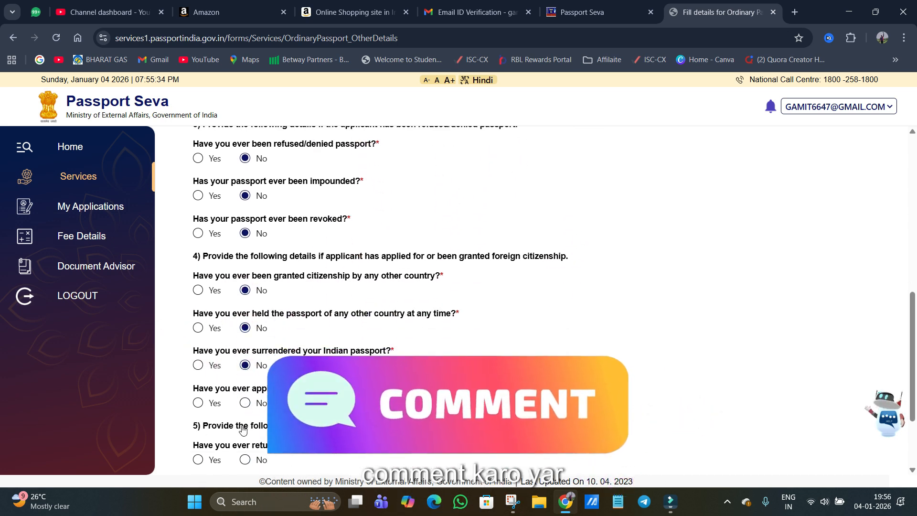
{"action": "left_click", "coordinate": [245, 402]}
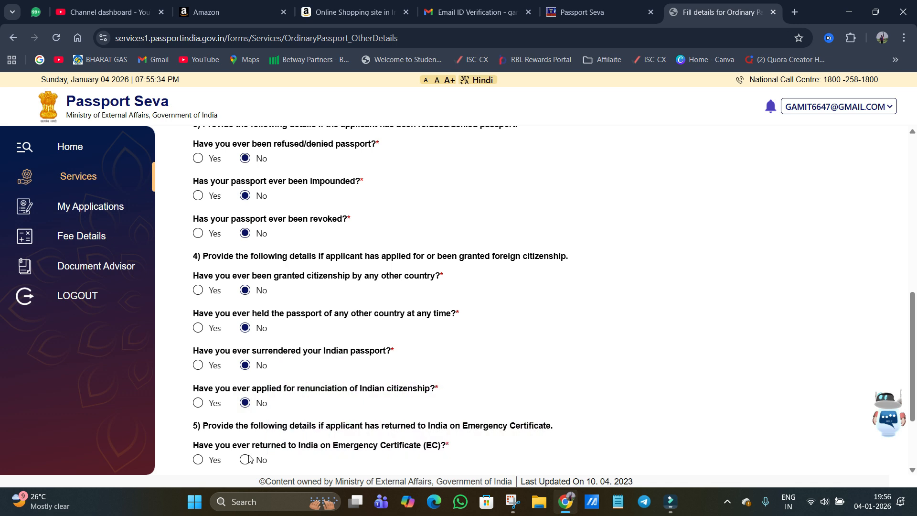
{"action": "left_click", "coordinate": [248, 459]}
{"action": "scroll", "coordinate": [248, 460], "scroll_direction": "down", "scroll_amount": 1}
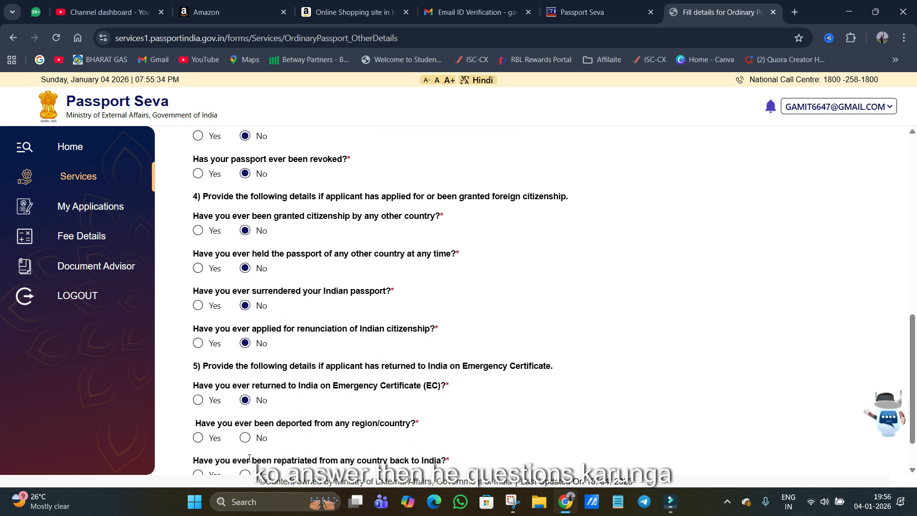
{"action": "left_click", "coordinate": [246, 439]}
{"action": "scroll", "coordinate": [246, 439], "scroll_direction": "down", "scroll_amount": 1}
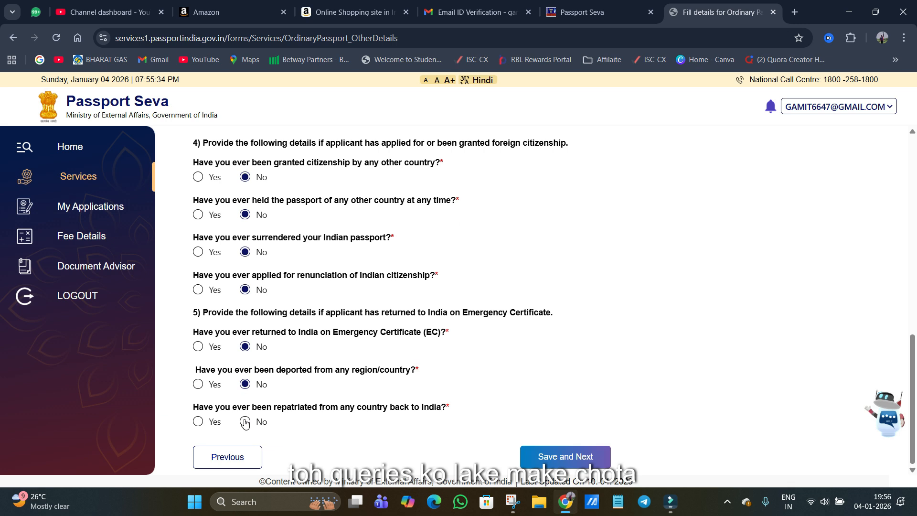
{"action": "left_click", "coordinate": [245, 423]}
{"action": "left_click", "coordinate": [584, 458]}
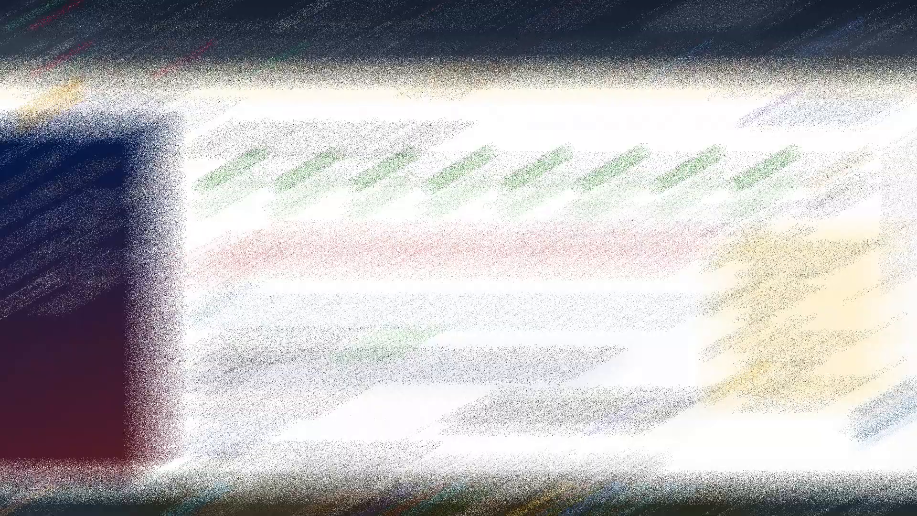
Step: Set Proof of Birth to the birth certificate
{"action": "scroll", "coordinate": [223, 322], "scroll_direction": "down", "scroll_amount": 4}
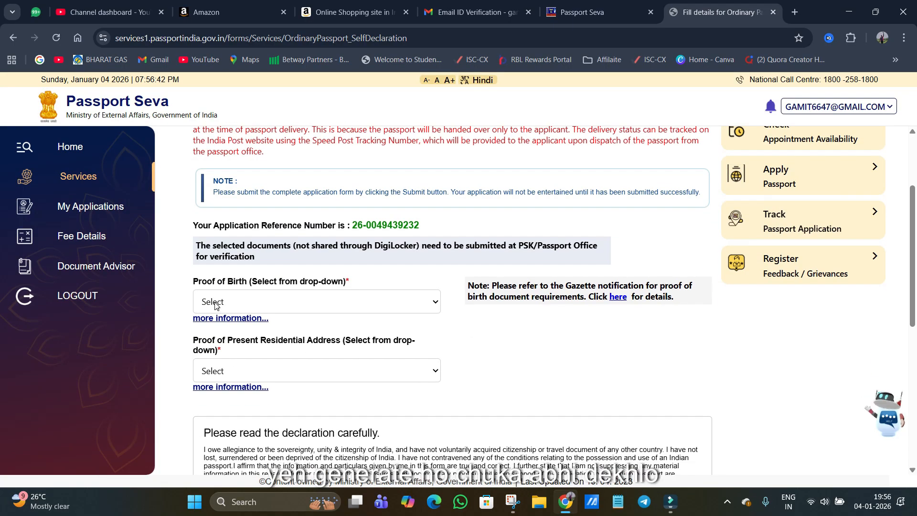
{"action": "left_click", "coordinate": [246, 304]}
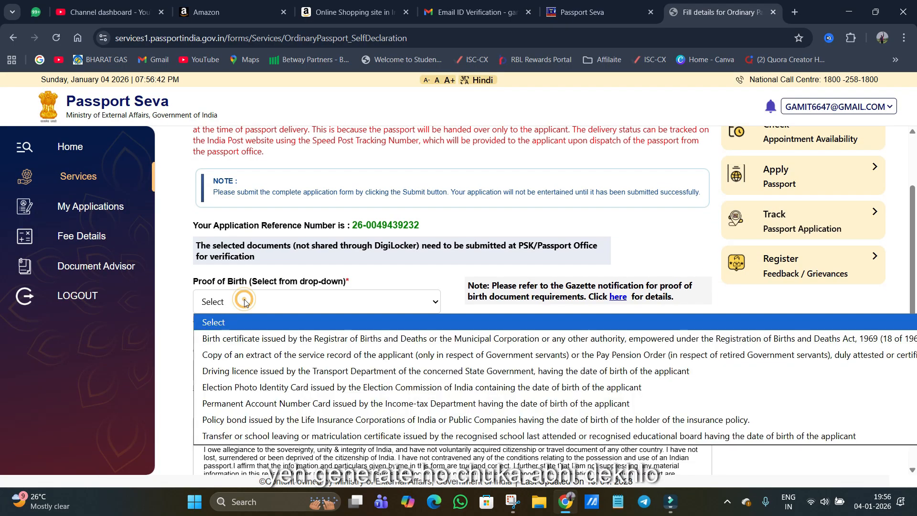
{"action": "left_click", "coordinate": [268, 340]}
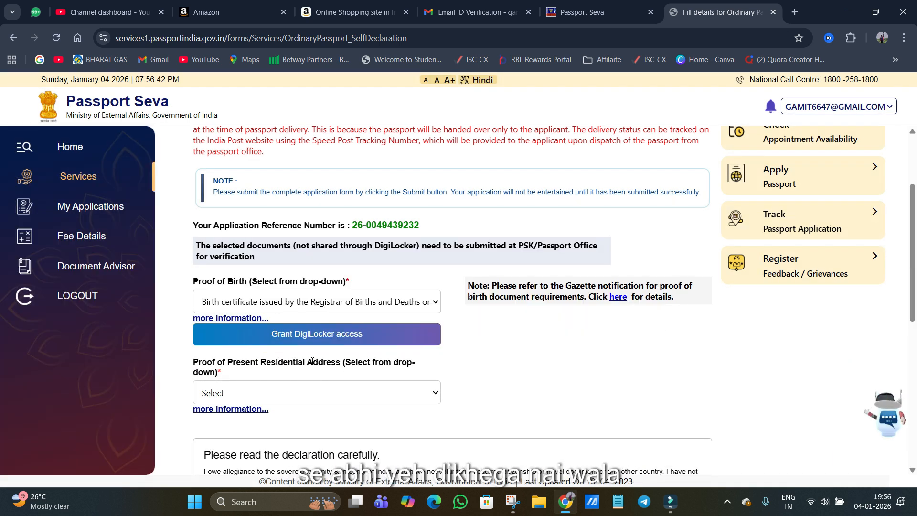
{"action": "scroll", "coordinate": [306, 342], "scroll_direction": "down", "scroll_amount": 2}
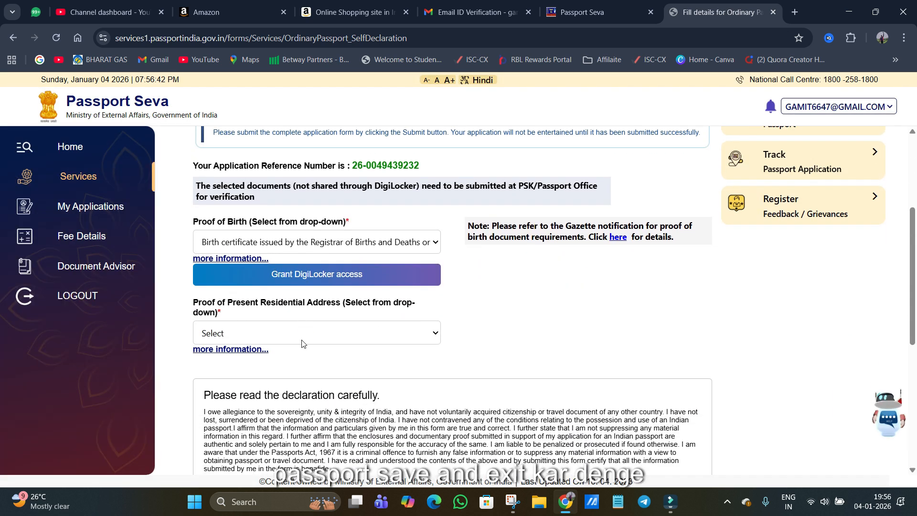
{"action": "scroll", "coordinate": [302, 341], "scroll_direction": "down", "scroll_amount": 5}
{"action": "scroll", "coordinate": [302, 340], "scroll_direction": "up", "scroll_amount": 4}
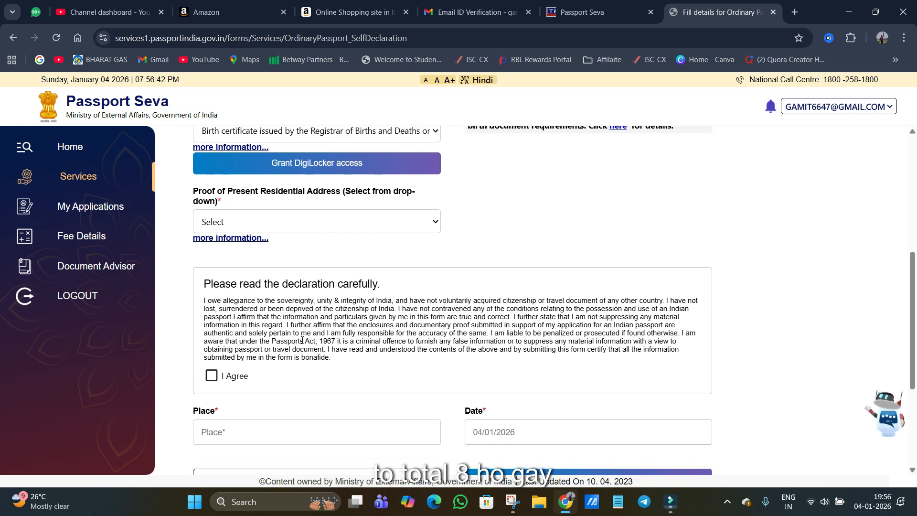
Step: Choose Aadhaar Card (Address Proof) for present address and reconfirm birth certificate as birth proof
{"action": "left_click", "coordinate": [275, 275]}
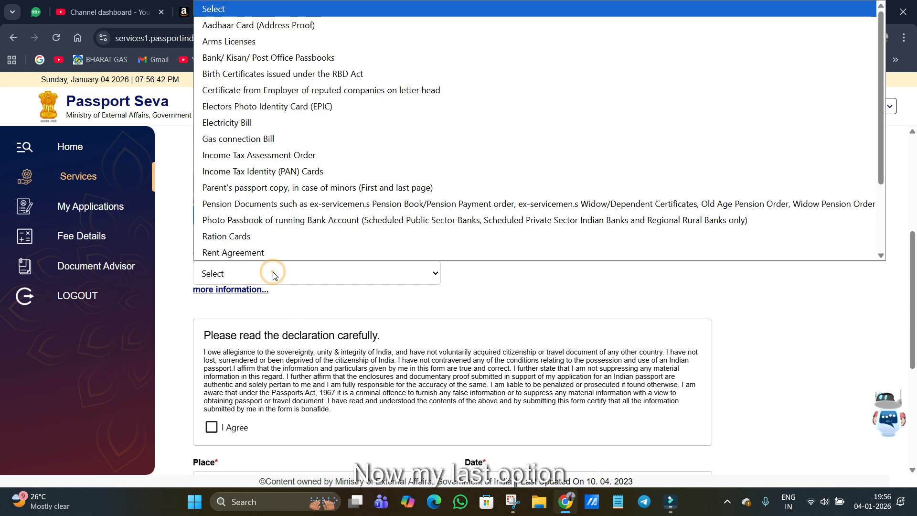
{"action": "scroll", "coordinate": [239, 105], "scroll_direction": "down", "scroll_amount": 1}
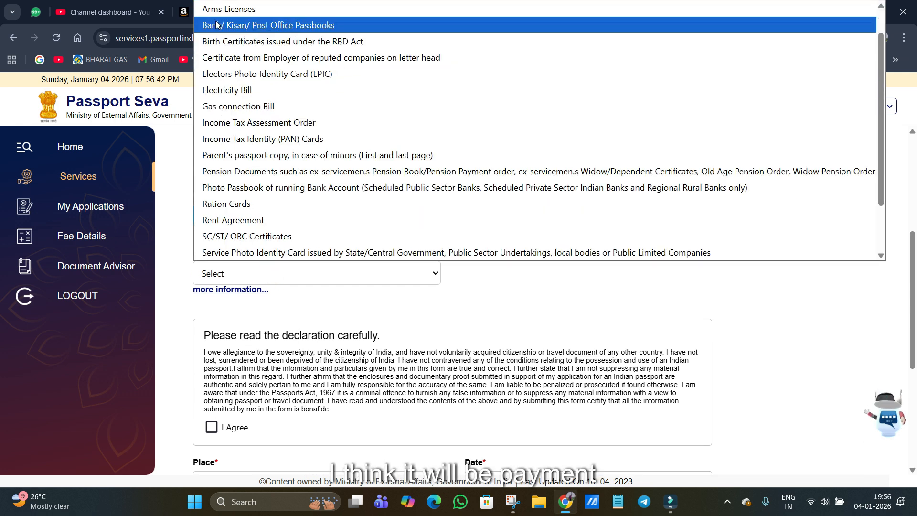
{"action": "scroll", "coordinate": [245, 65], "scroll_direction": "up", "scroll_amount": 1}
{"action": "left_click", "coordinate": [246, 26]}
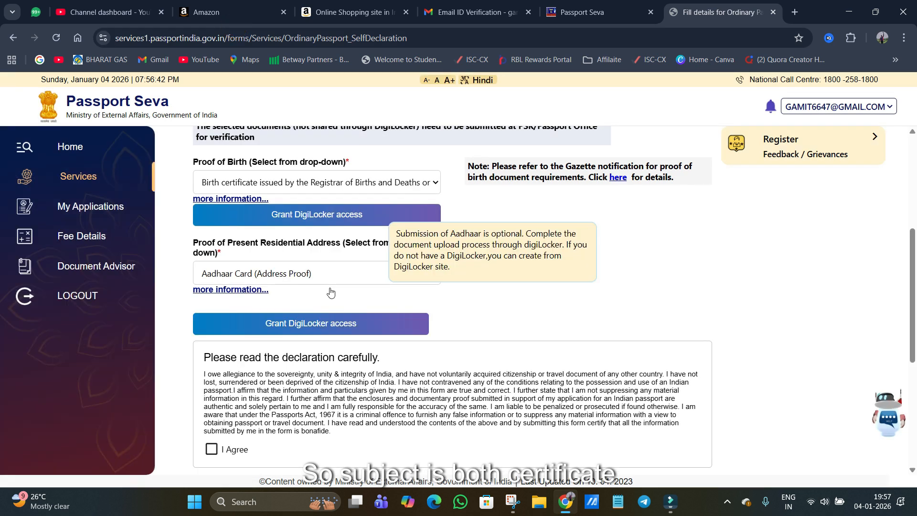
{"action": "left_click", "coordinate": [287, 184]}
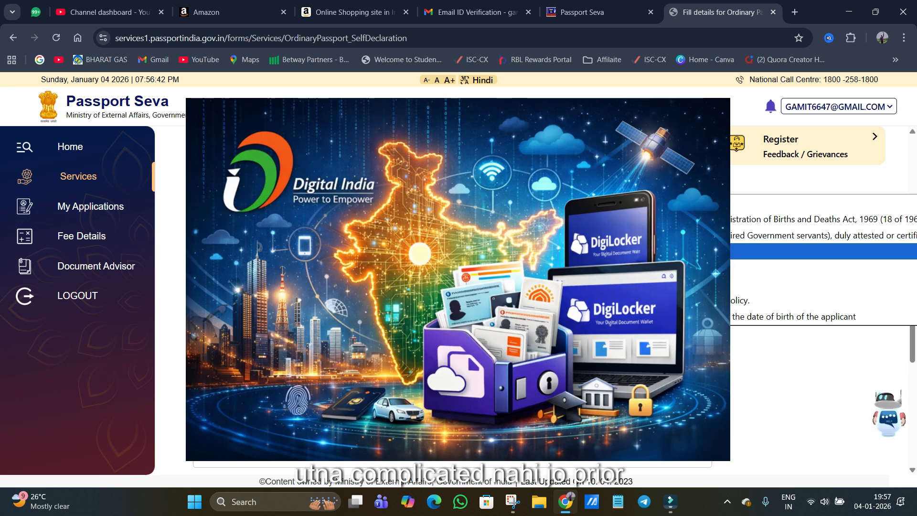
{"action": "left_click", "coordinate": [363, 251]}
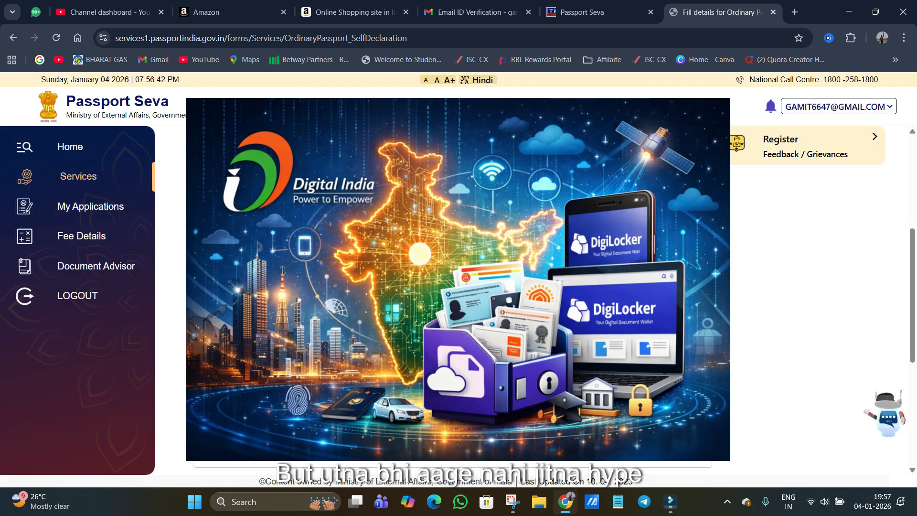
{"action": "left_click", "coordinate": [278, 185]}
{"action": "left_click", "coordinate": [278, 217]}
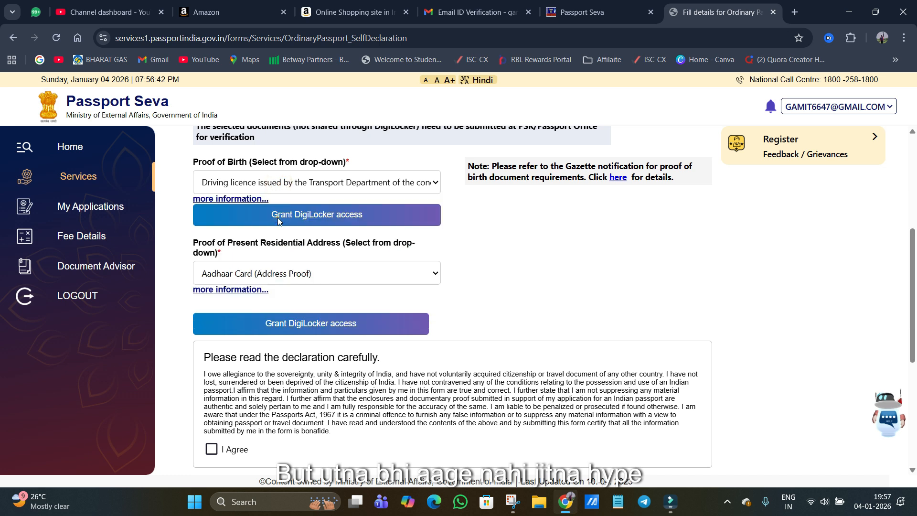
{"action": "scroll", "coordinate": [280, 254], "scroll_direction": "up", "scroll_amount": 1}
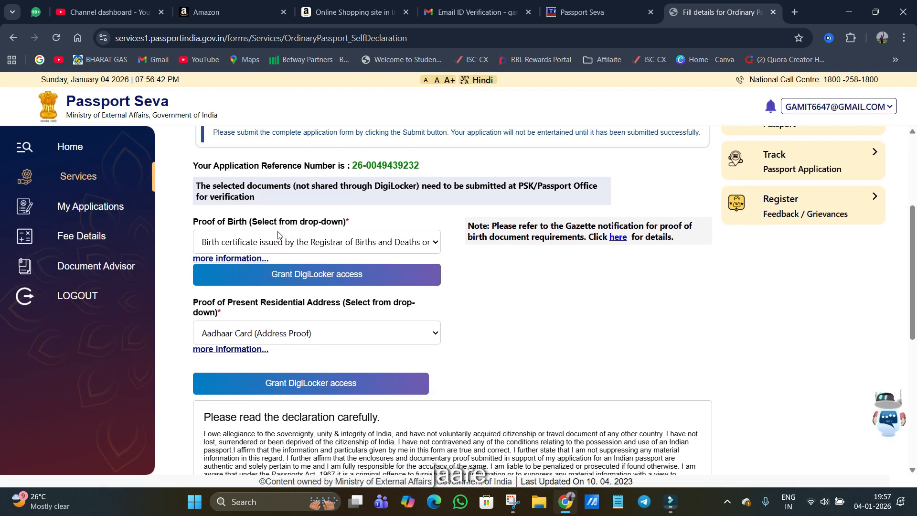
Step: Tick I Agree on the declaration, enter VIRAR as the place, and submit the form
{"action": "scroll", "coordinate": [242, 360], "scroll_direction": "down", "scroll_amount": 3}
{"action": "left_click", "coordinate": [224, 329]}
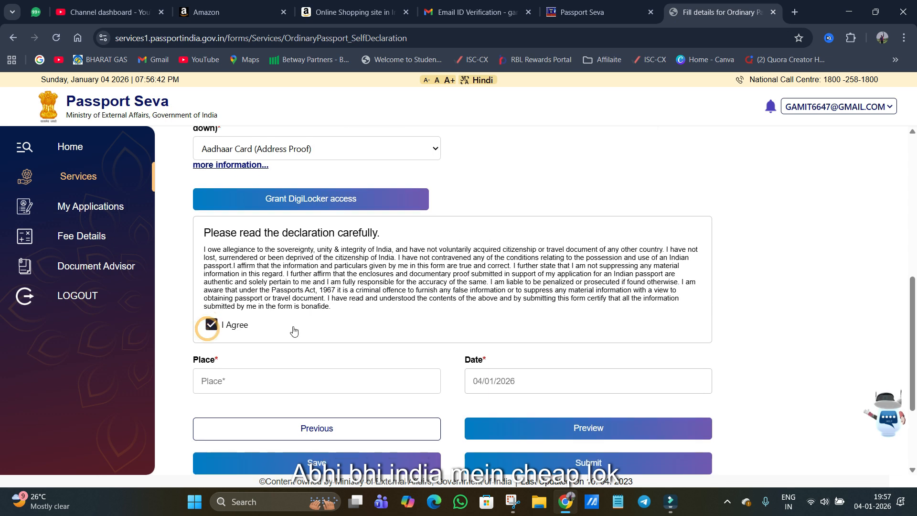
{"action": "scroll", "coordinate": [258, 283], "scroll_direction": "down", "scroll_amount": 2}
{"action": "left_click", "coordinate": [250, 267]}
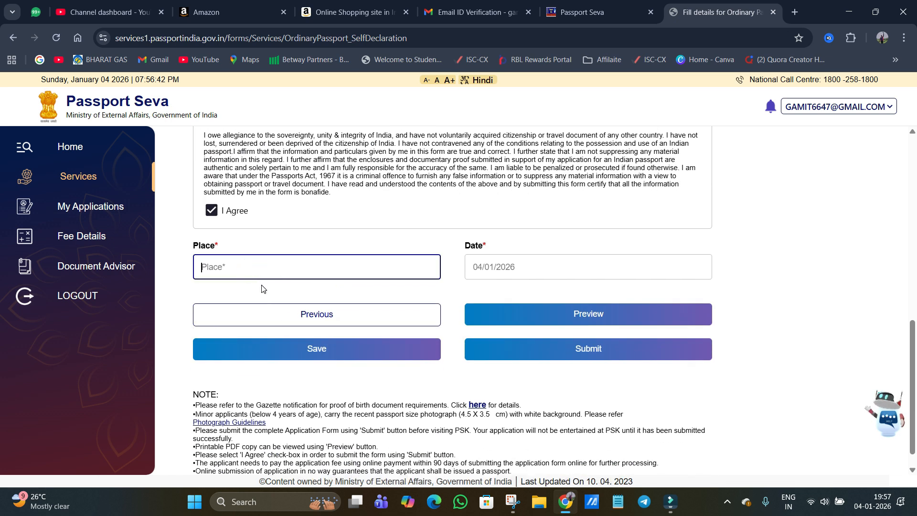
{"action": "scroll", "coordinate": [262, 288], "scroll_direction": "up", "scroll_amount": 2}
{"action": "scroll", "coordinate": [263, 310], "scroll_direction": "down", "scroll_amount": 2}
{"action": "type", "text": "VIRAR"}
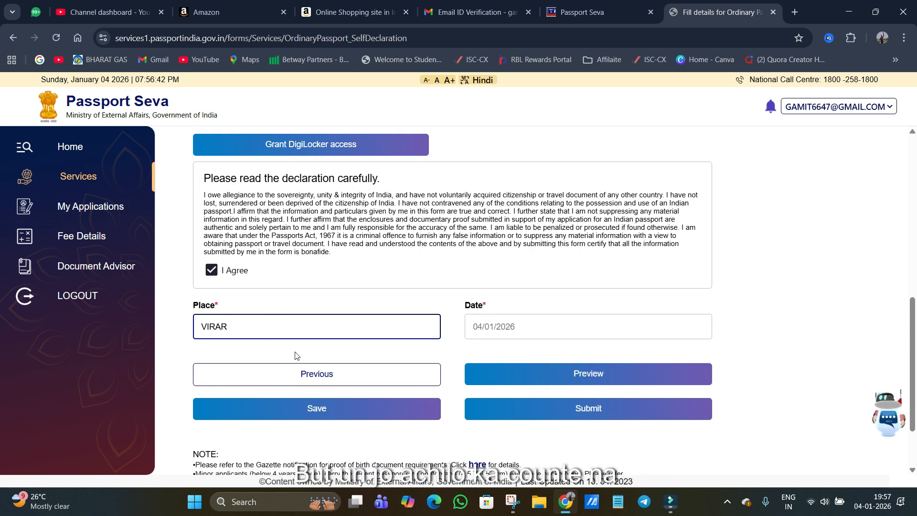
{"action": "left_click", "coordinate": [528, 412]}
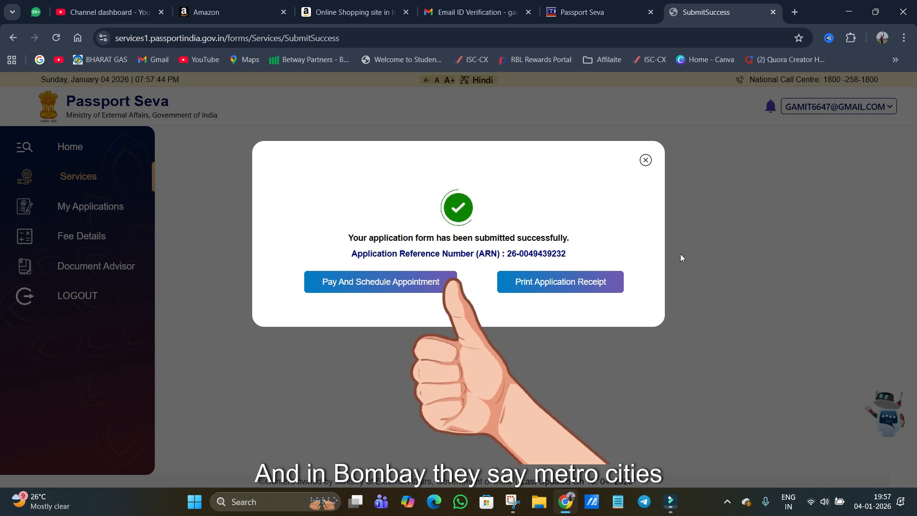
Step: Choose Pay And Schedule Appointment and start paying the Rs. 1500 fee with Pay Now
{"action": "left_click", "coordinate": [381, 282]}
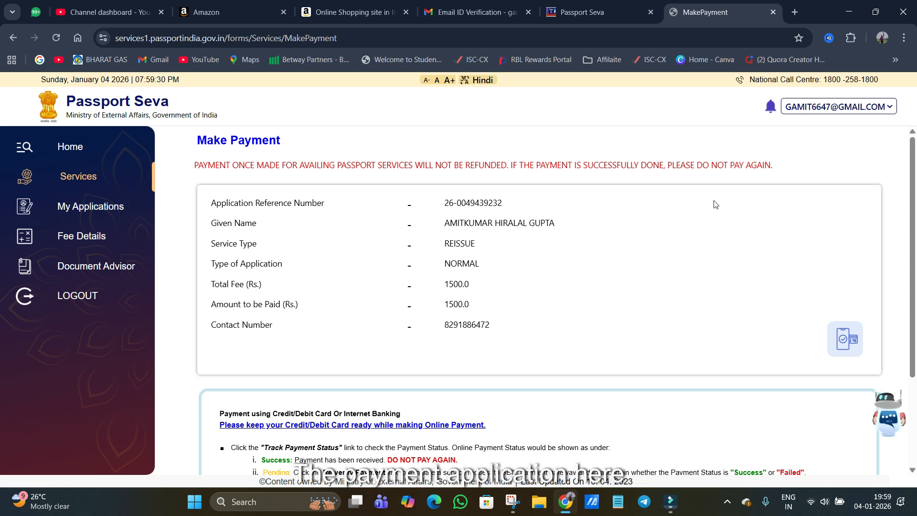
{"action": "scroll", "coordinate": [538, 375], "scroll_direction": "down", "scroll_amount": 2}
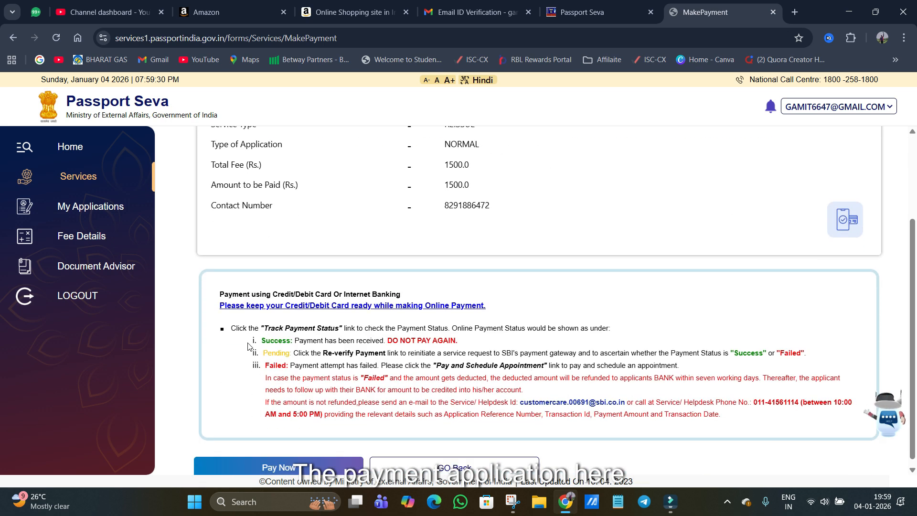
{"action": "scroll", "coordinate": [568, 380], "scroll_direction": "down", "scroll_amount": 1}
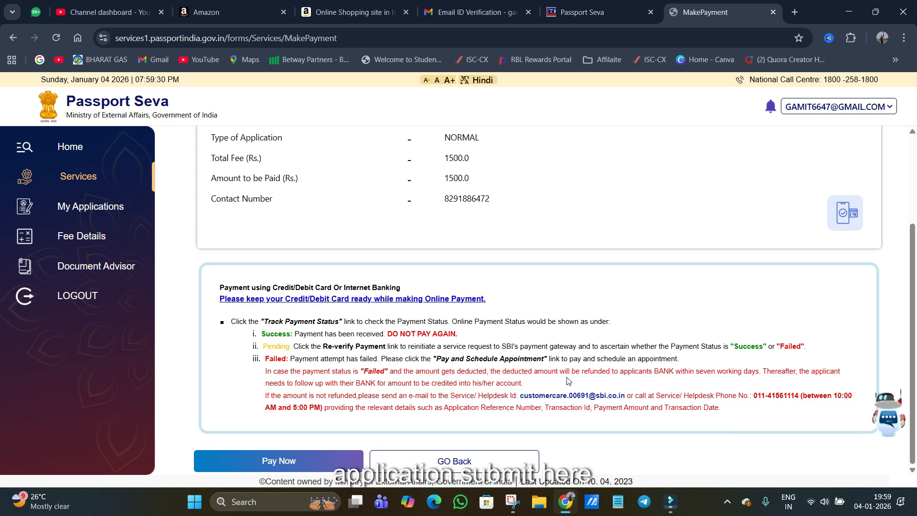
{"action": "left_click", "coordinate": [278, 461]}
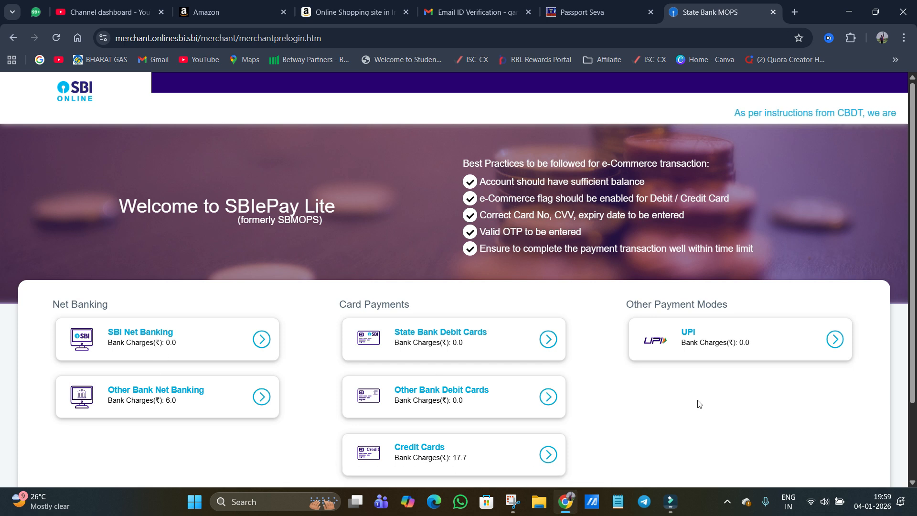
Step: Pay the Rs. 1500 fee by UPI, choosing the QR code option and confirming
{"action": "left_click", "coordinate": [835, 339]}
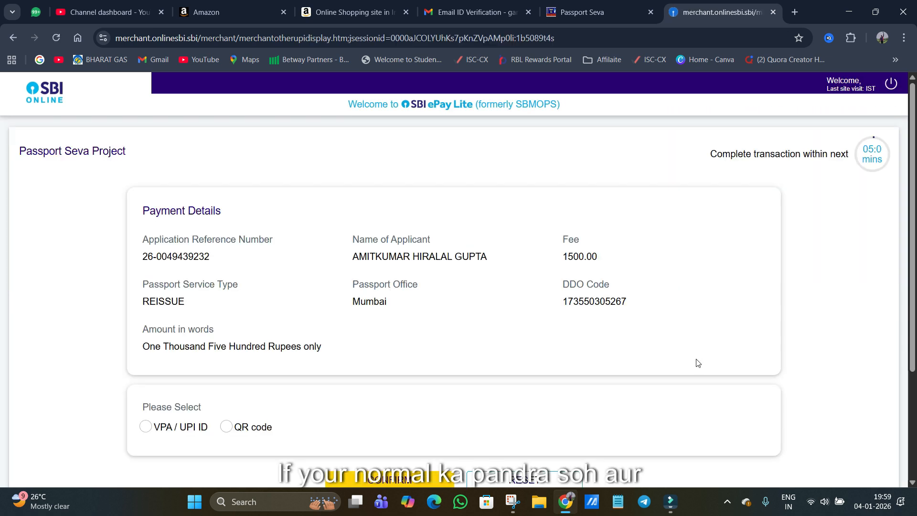
{"action": "scroll", "coordinate": [337, 414], "scroll_direction": "down", "scroll_amount": 4}
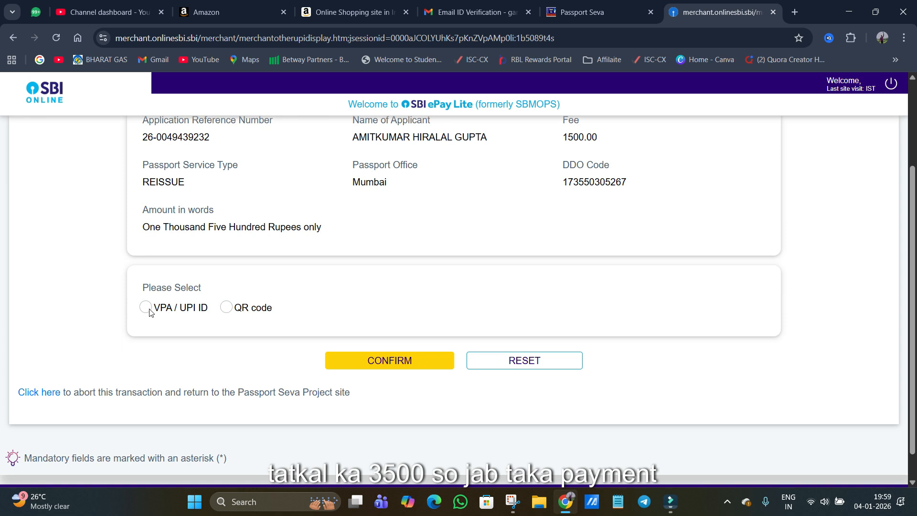
{"action": "left_click", "coordinate": [229, 308]}
{"action": "left_click", "coordinate": [376, 361]}
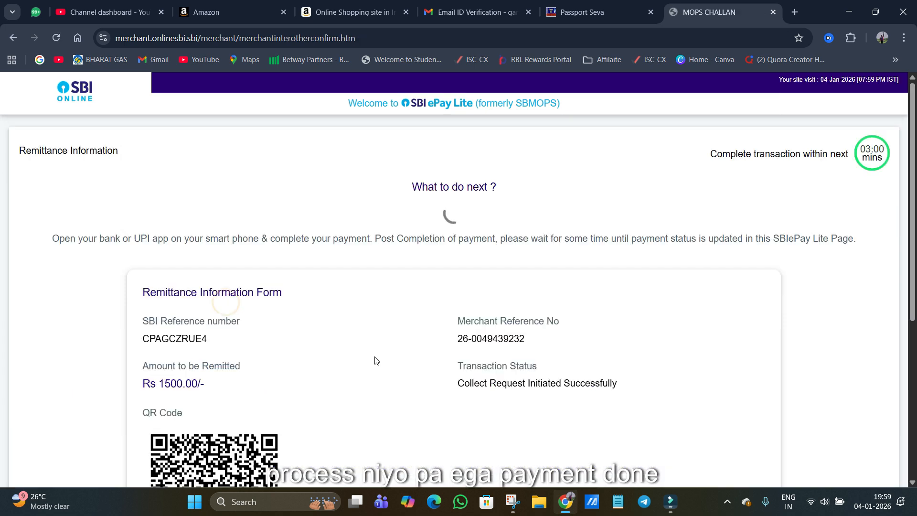
{"action": "scroll", "coordinate": [377, 362], "scroll_direction": "down", "scroll_amount": 3}
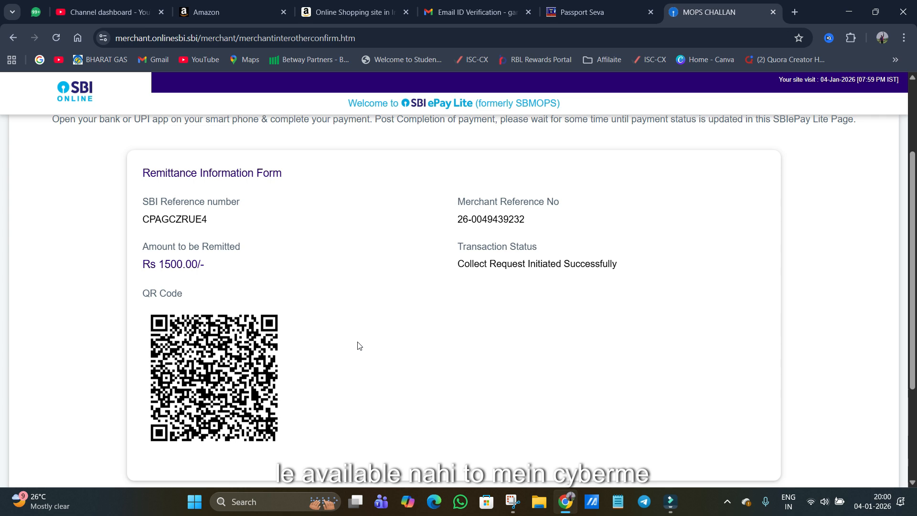
{"action": "scroll", "coordinate": [360, 345], "scroll_direction": "down", "scroll_amount": 4}
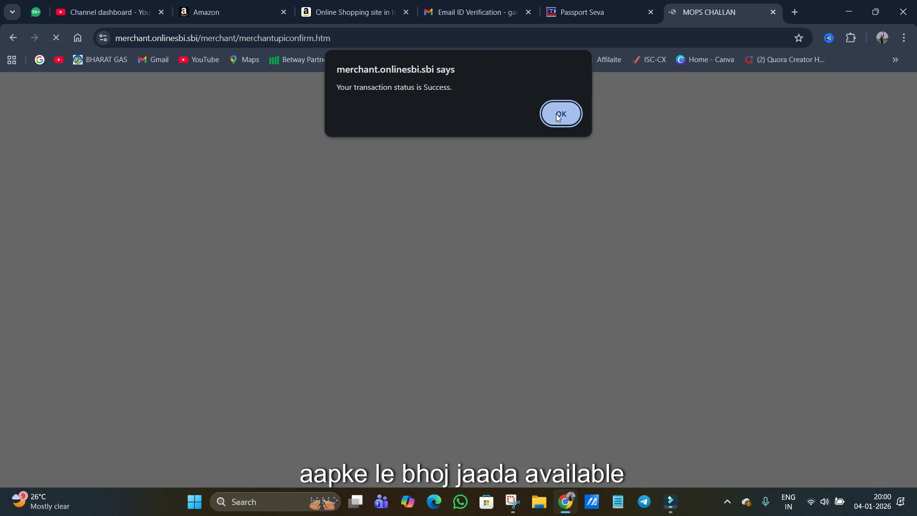
Step: Dismiss the payment Success alert and review the receipt's Rs. 1500 fee and 30/01/2026 04:30 PM Malad PSK appointment
{"action": "left_click", "coordinate": [559, 115]}
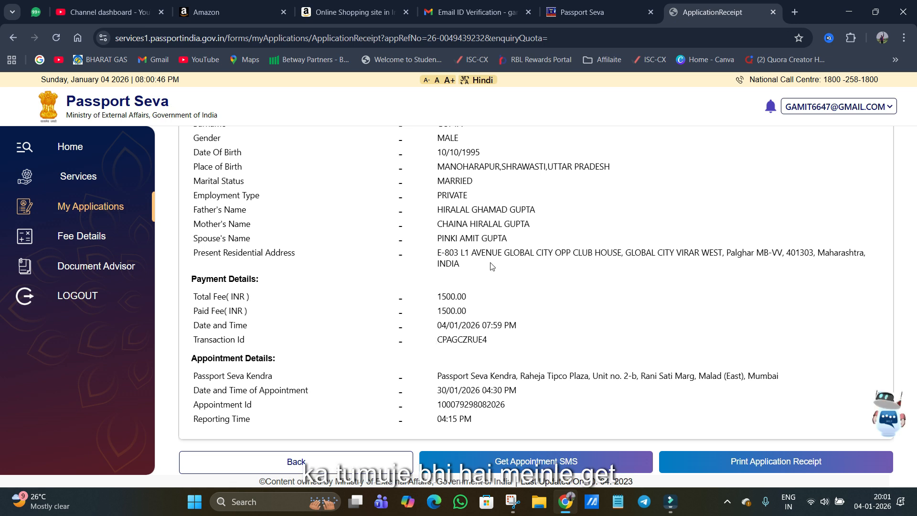
{"action": "scroll", "coordinate": [308, 249], "scroll_direction": "up", "scroll_amount": 3}
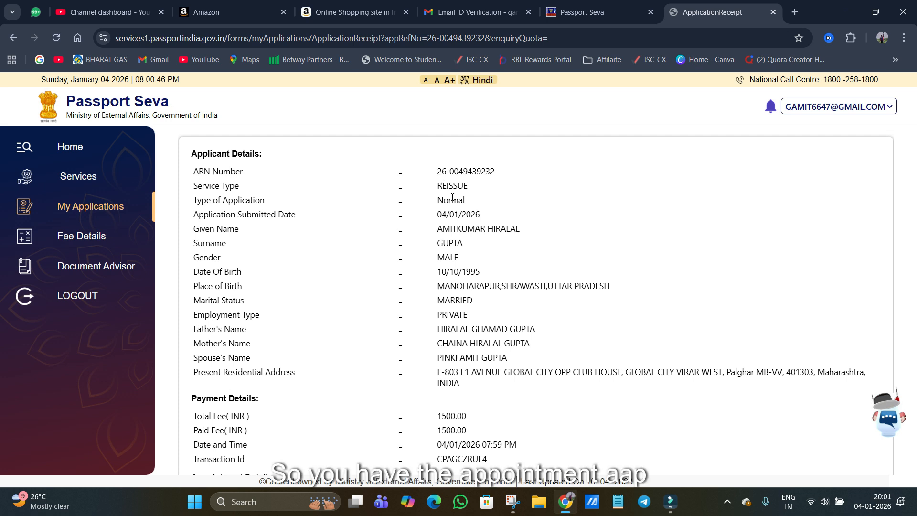
{"action": "scroll", "coordinate": [482, 279], "scroll_direction": "up", "scroll_amount": 1}
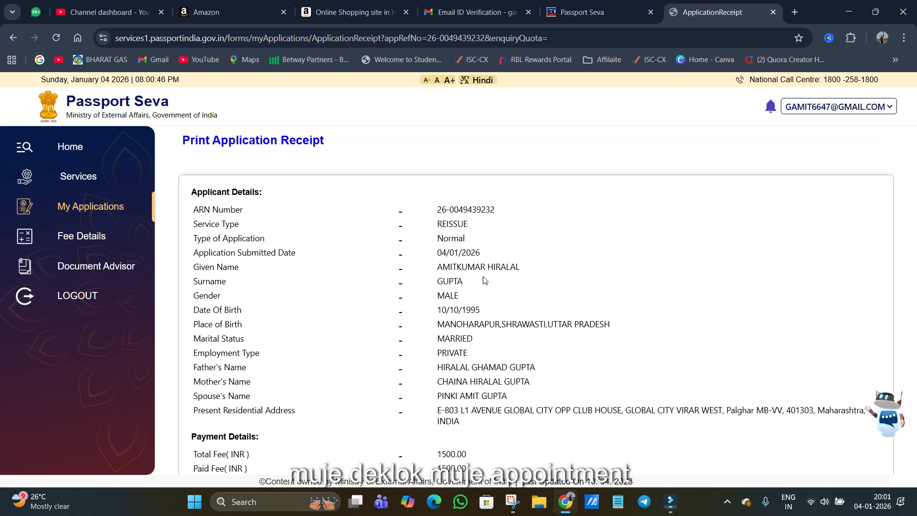
{"action": "scroll", "coordinate": [437, 237], "scroll_direction": "down", "scroll_amount": 2}
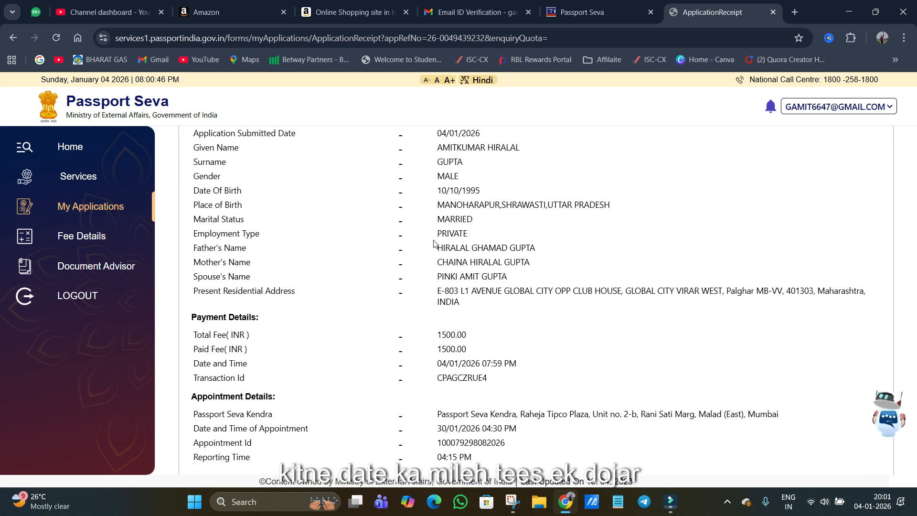
{"action": "scroll", "coordinate": [436, 296], "scroll_direction": "down", "scroll_amount": 1}
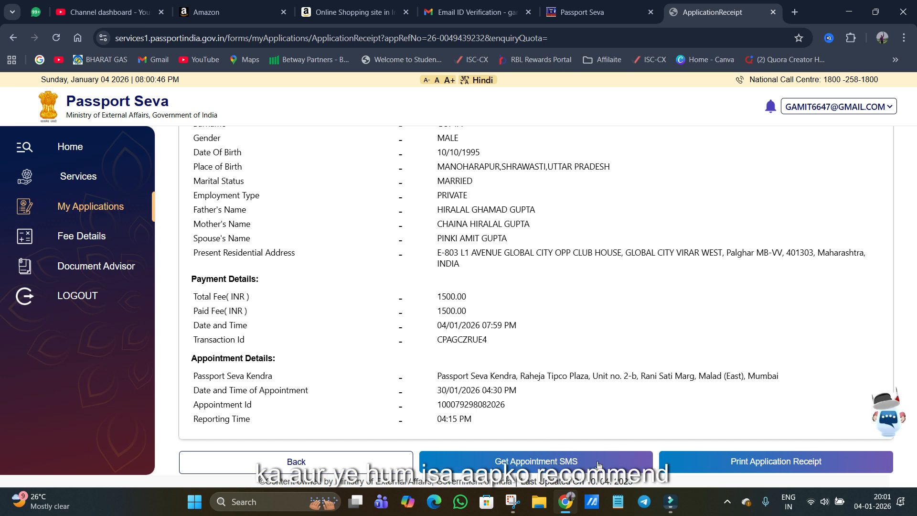
Step: Save the printable receipt as the PDF 'Online Application Receipt' in a new Desktop folder
{"action": "left_click", "coordinate": [773, 461]}
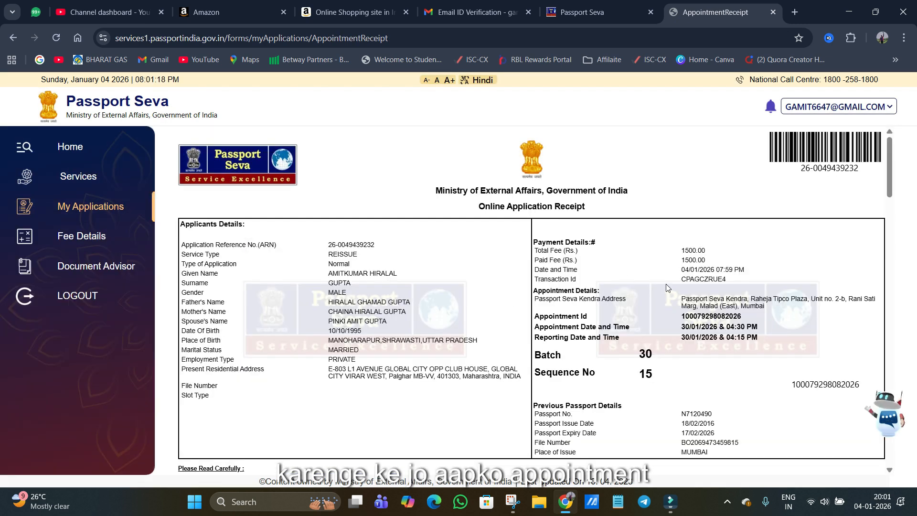
{"action": "scroll", "coordinate": [664, 291], "scroll_direction": "down", "scroll_amount": 3}
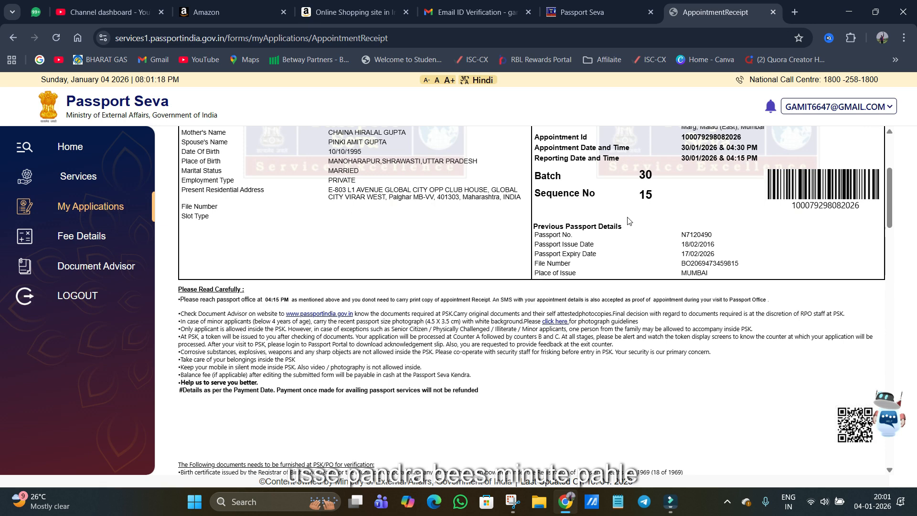
{"action": "scroll", "coordinate": [628, 221], "scroll_direction": "down", "scroll_amount": 20}
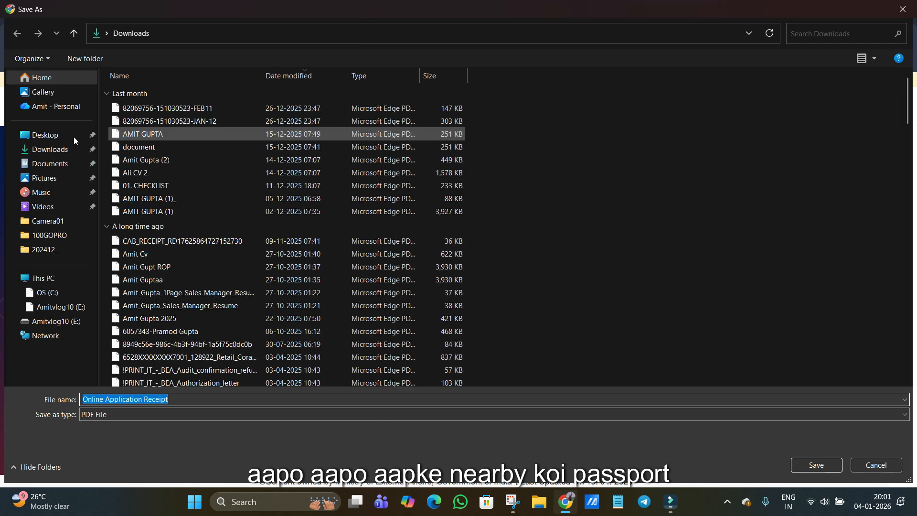
{"action": "left_click", "coordinate": [49, 137]}
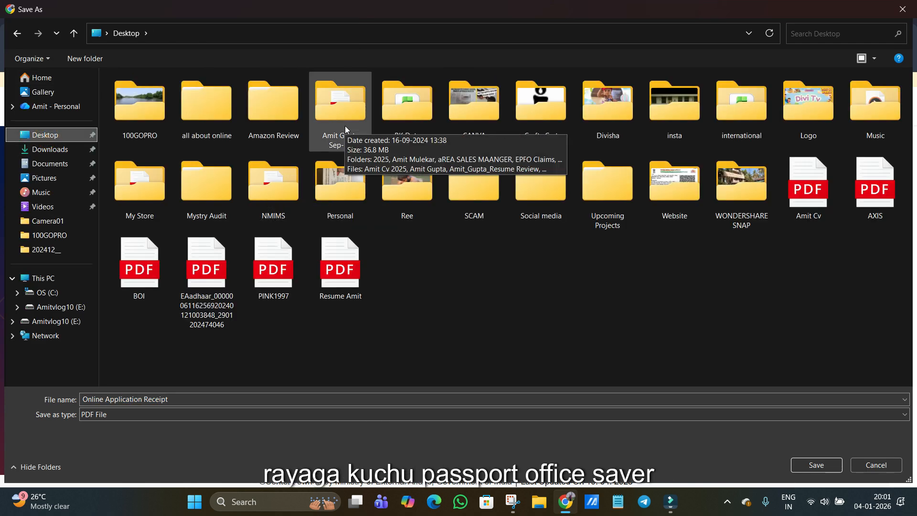
{"action": "left_click", "coordinate": [75, 59]}
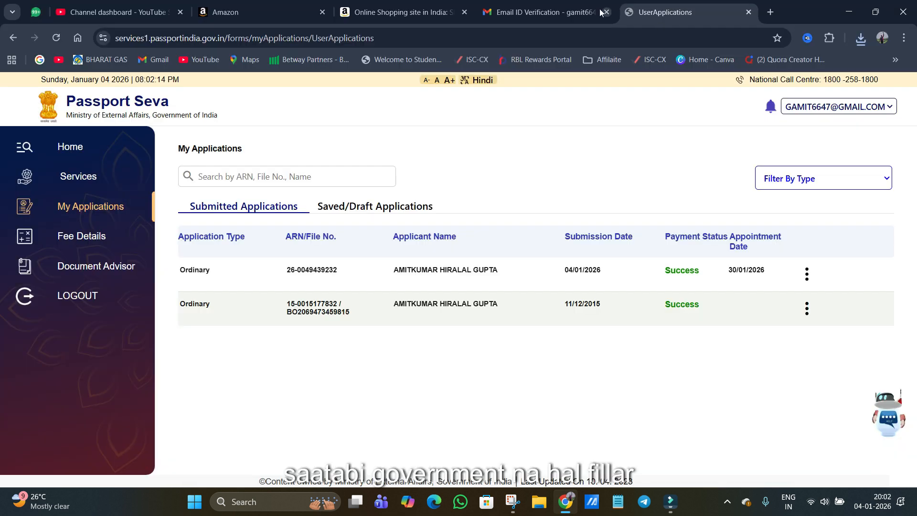
{"action": "left_click", "coordinate": [861, 37]}
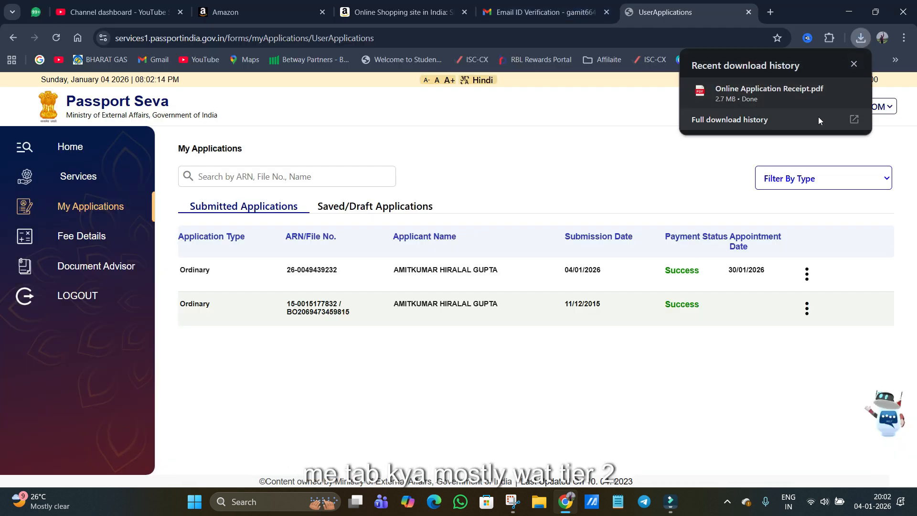
{"action": "left_click", "coordinate": [770, 92]}
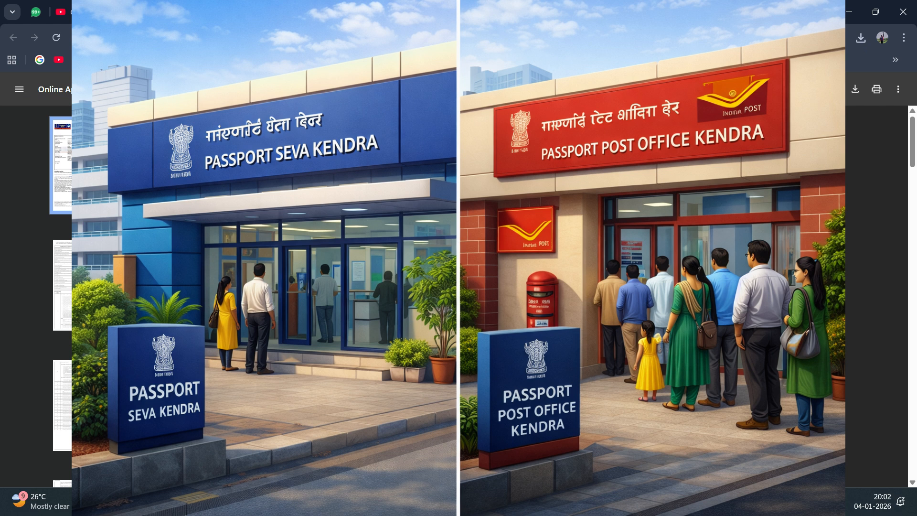
{"action": "scroll", "coordinate": [477, 296], "scroll_direction": "down", "scroll_amount": 5}
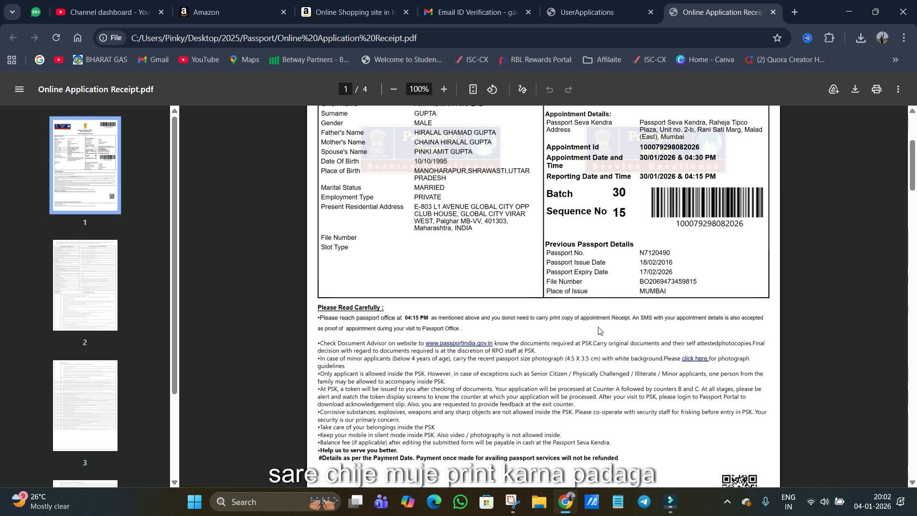
{"action": "scroll", "coordinate": [600, 331], "scroll_direction": "down", "scroll_amount": 3}
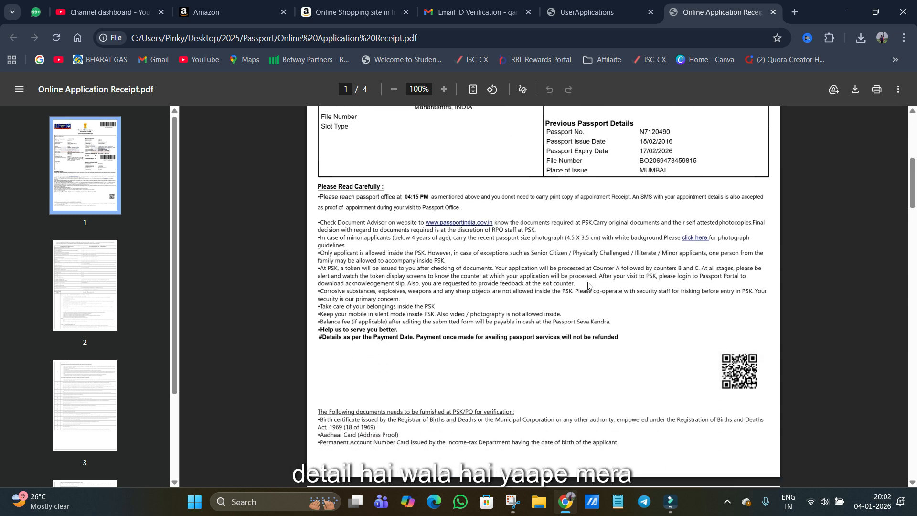
{"action": "scroll", "coordinate": [509, 286], "scroll_direction": "down", "scroll_amount": 6}
{"action": "scroll", "coordinate": [580, 341], "scroll_direction": "down", "scroll_amount": 3}
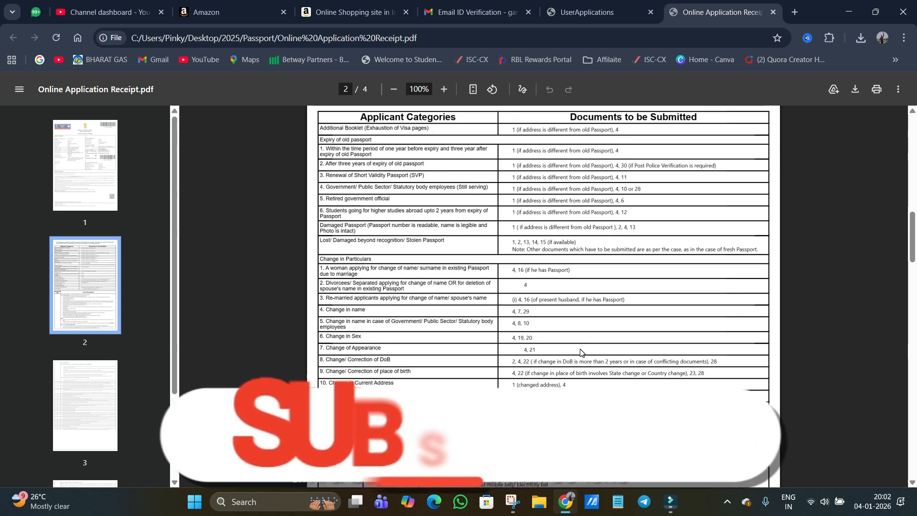
{"action": "scroll", "coordinate": [580, 352], "scroll_direction": "down", "scroll_amount": 10}
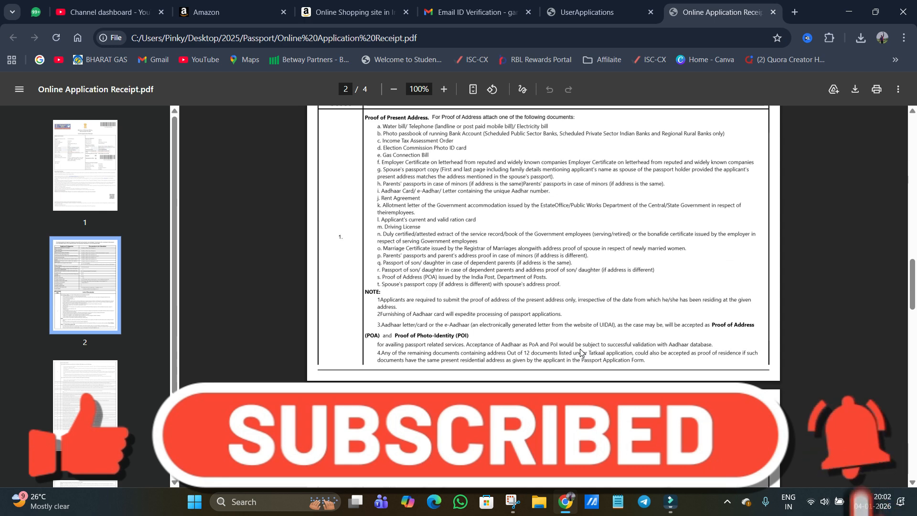
{"action": "scroll", "coordinate": [581, 352], "scroll_direction": "down", "scroll_amount": 20}
{"action": "scroll", "coordinate": [581, 354], "scroll_direction": "down", "scroll_amount": 5}
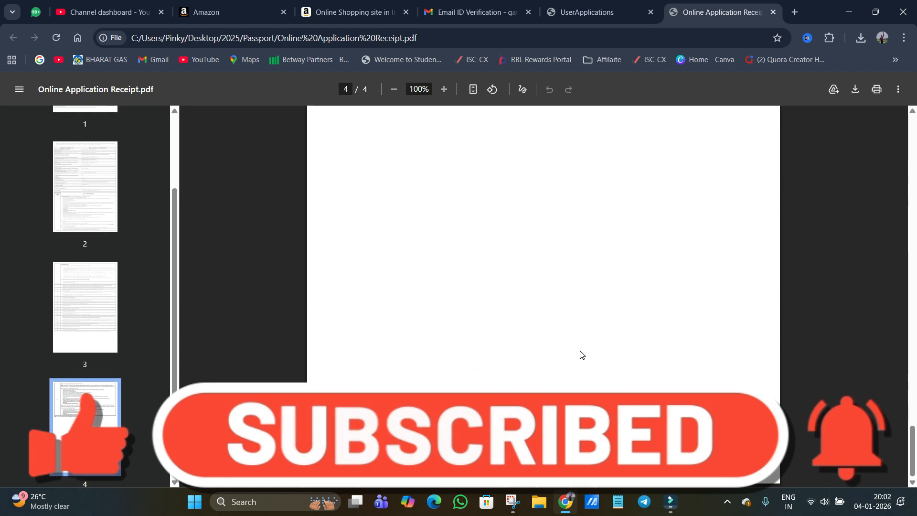
{"action": "scroll", "coordinate": [580, 354], "scroll_direction": "up", "scroll_amount": 20}
{"action": "scroll", "coordinate": [706, 192], "scroll_direction": "up", "scroll_amount": 4}
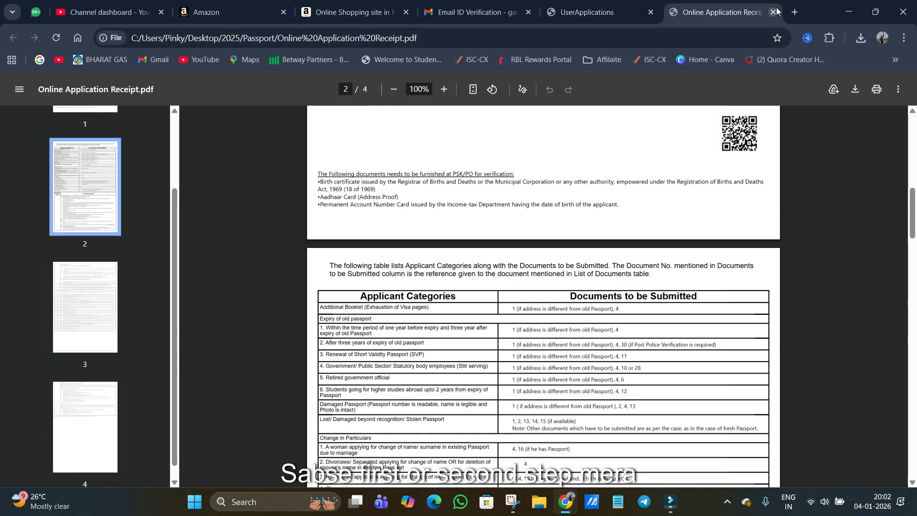
{"action": "left_click", "coordinate": [773, 11]}
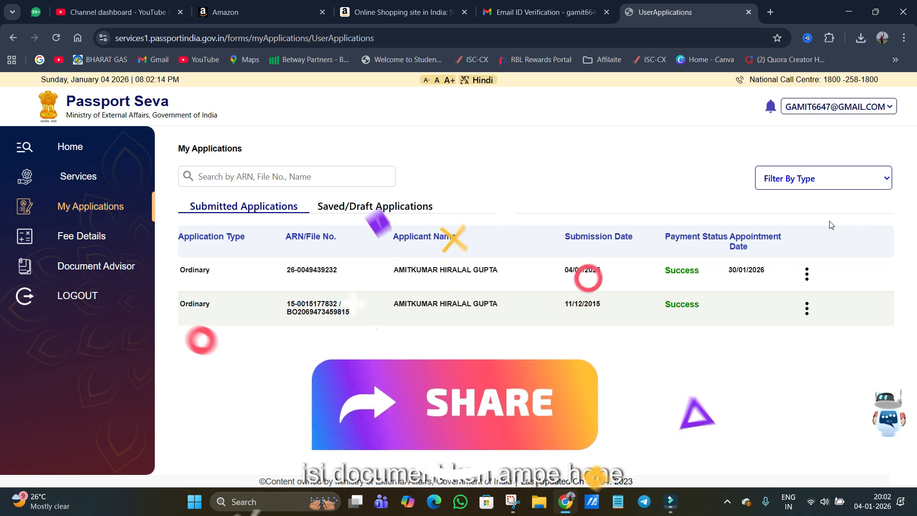